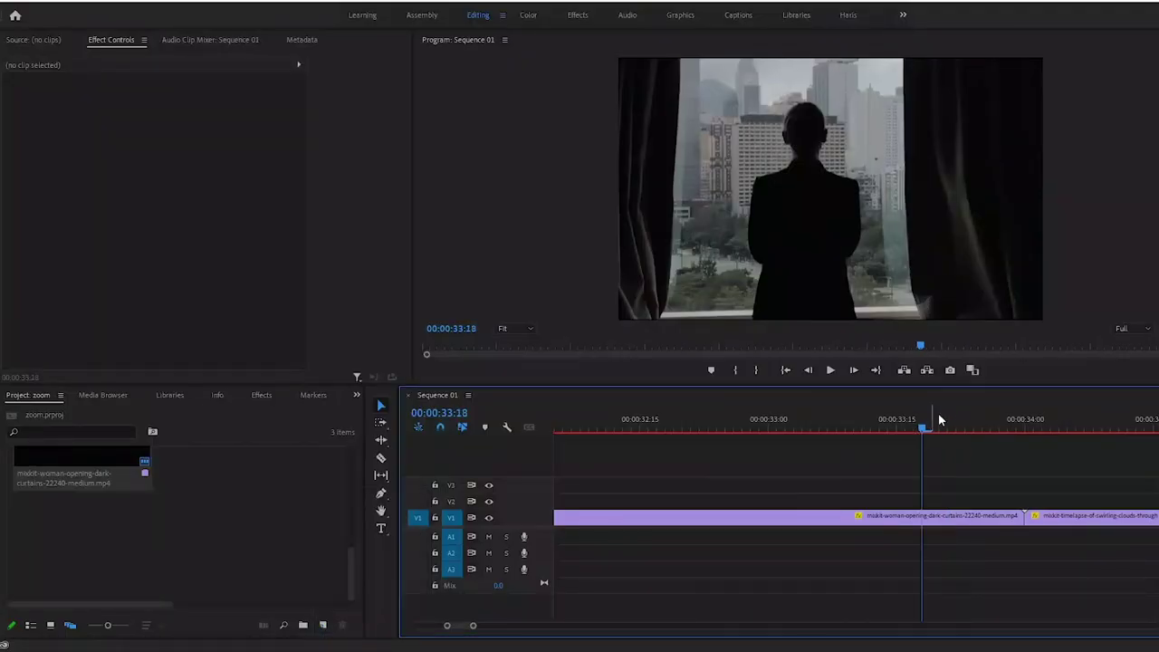
Create a 1920 x 1080, 30 fps adjustment layer and place it on track V2 above the cut between the two clips
click(964, 428)
drag(967, 429, 943, 422)
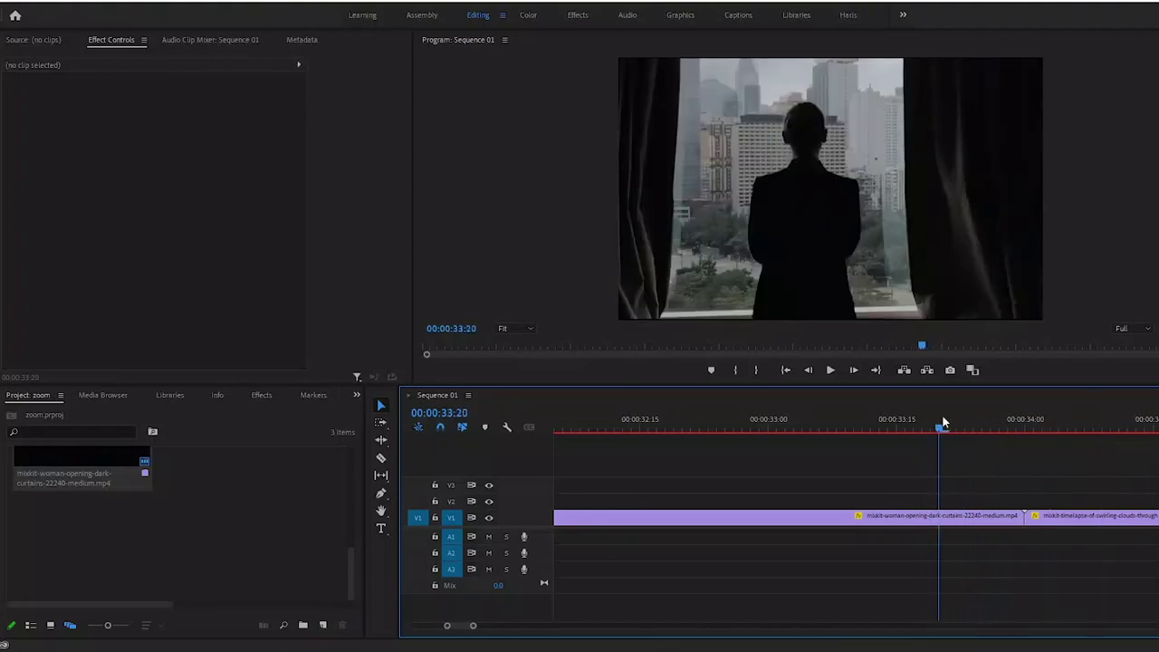
click(320, 626)
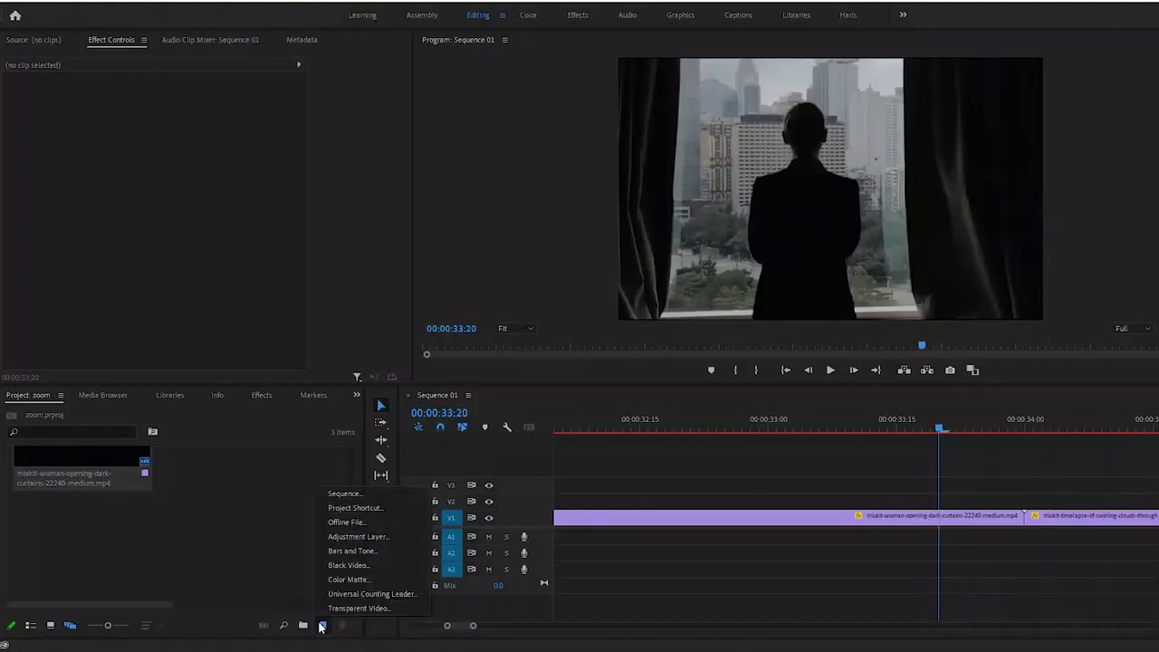
click(322, 536)
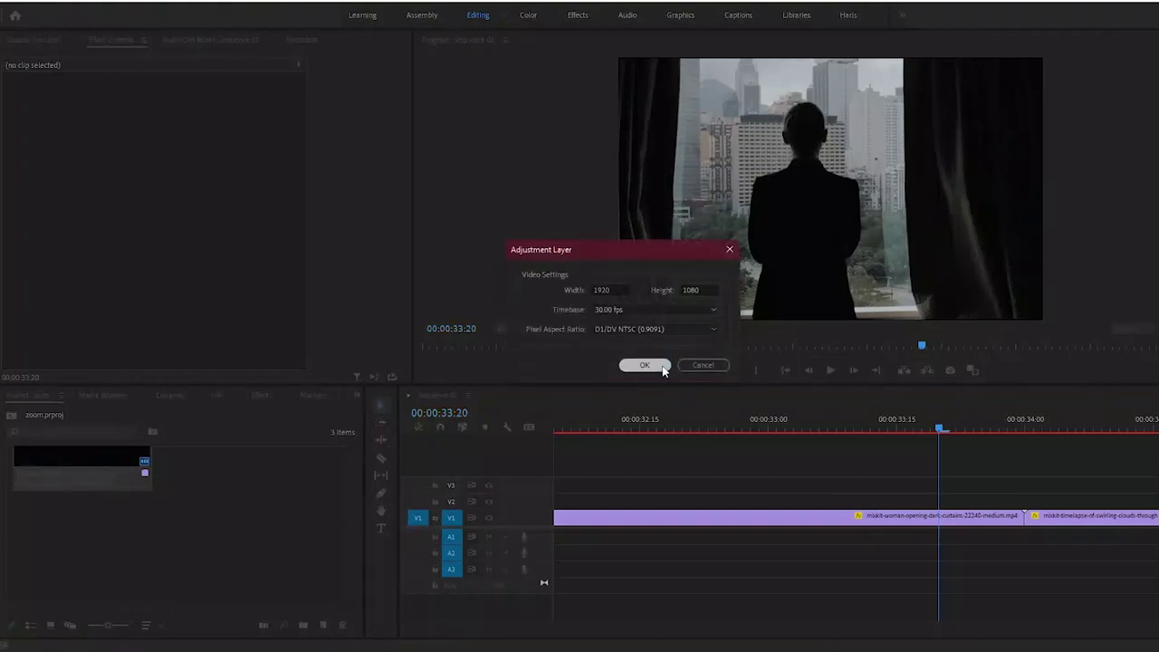
click(662, 365)
drag(103, 529, 756, 497)
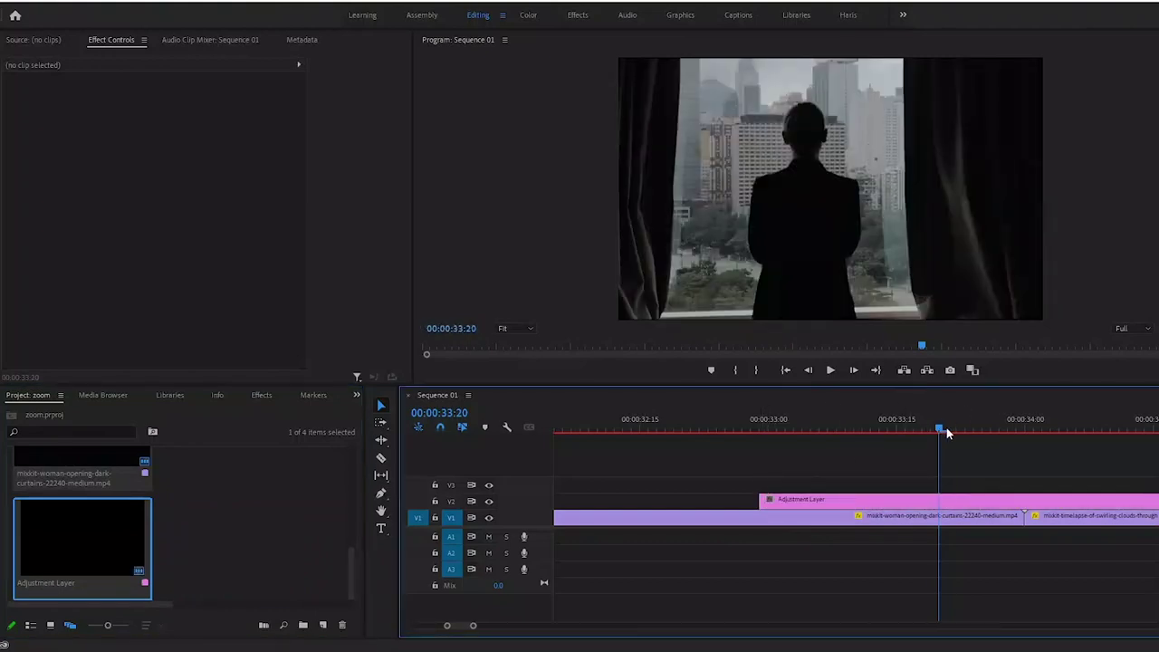
Split the adjustment layer at the cut between the clips (00:00:34:00) and 15 frames before it, at 00:00:33:15
drag(946, 427, 1028, 425)
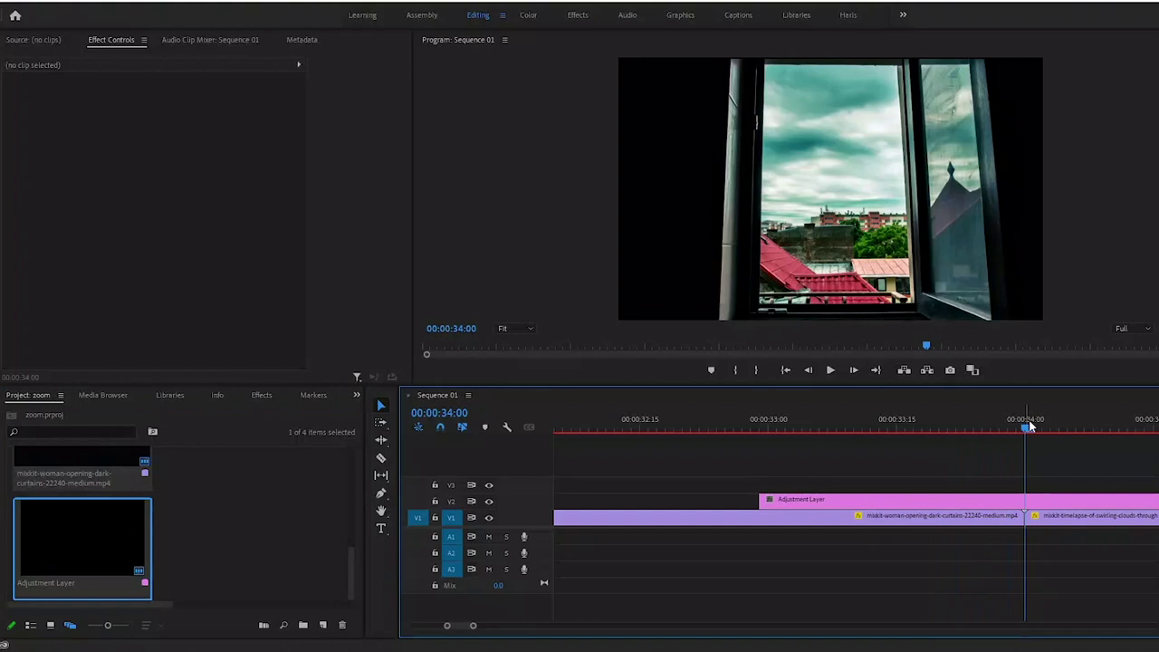
key(shift+Left)
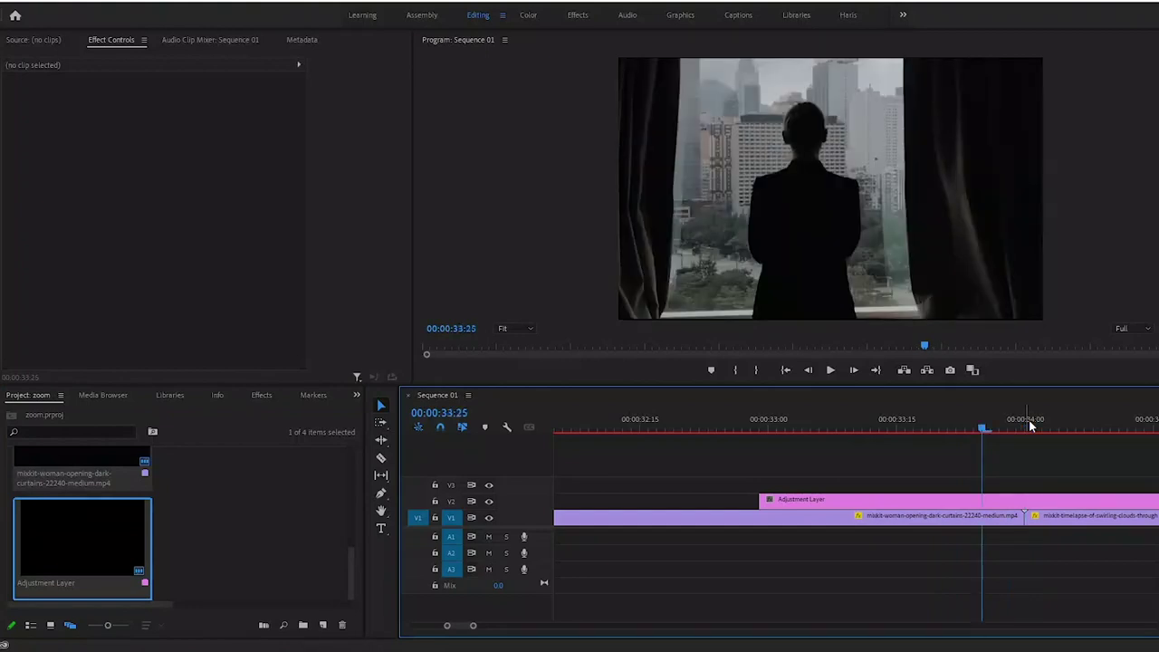
key(shift+Left)
key(shift+Left)
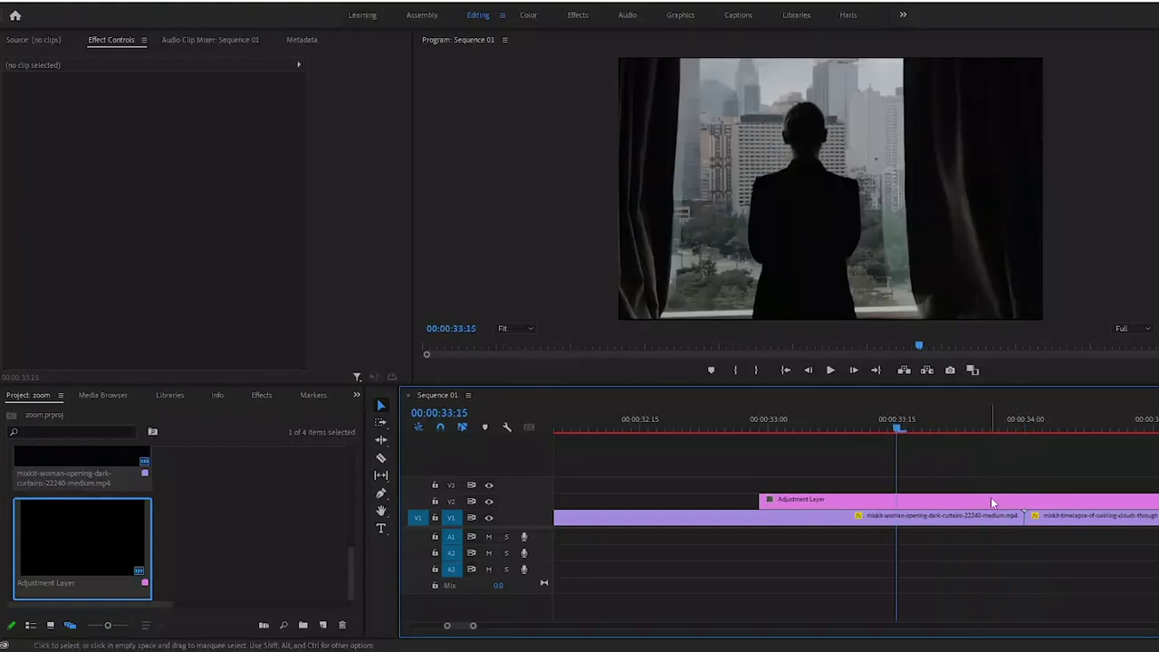
click(991, 498)
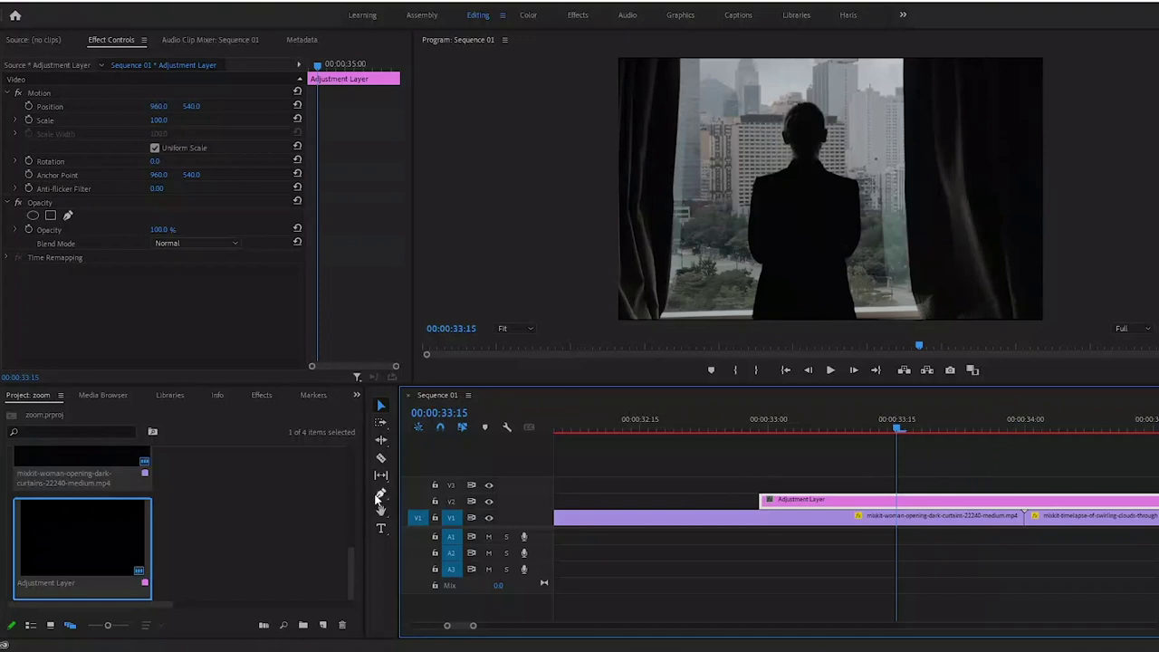
click(382, 457)
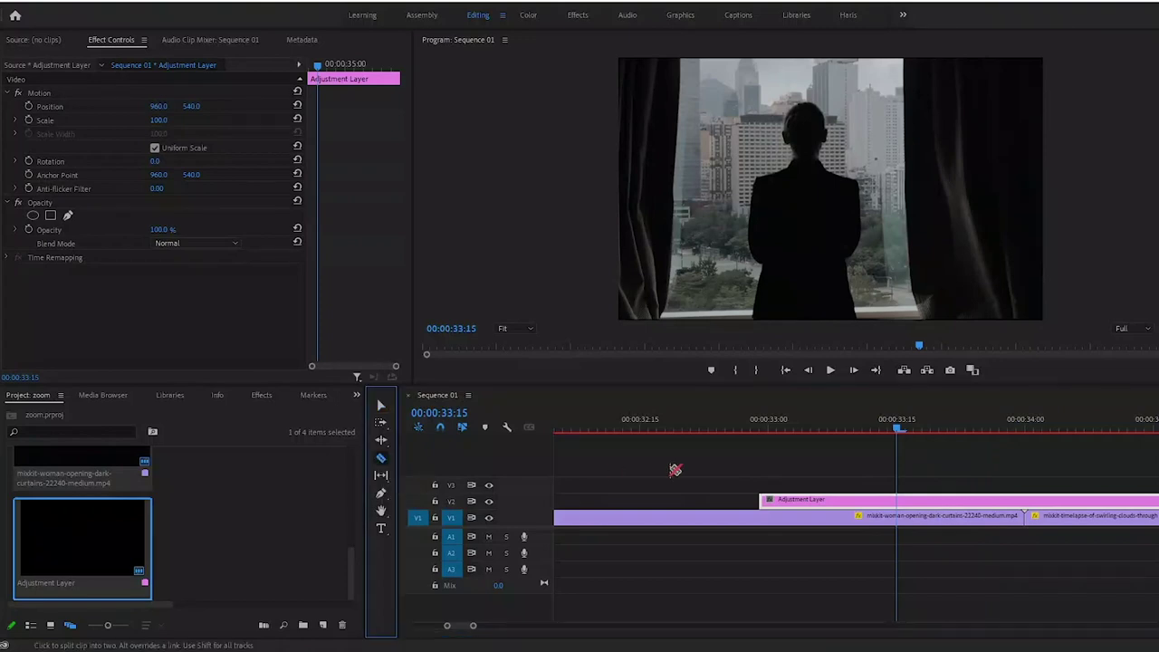
click(895, 502)
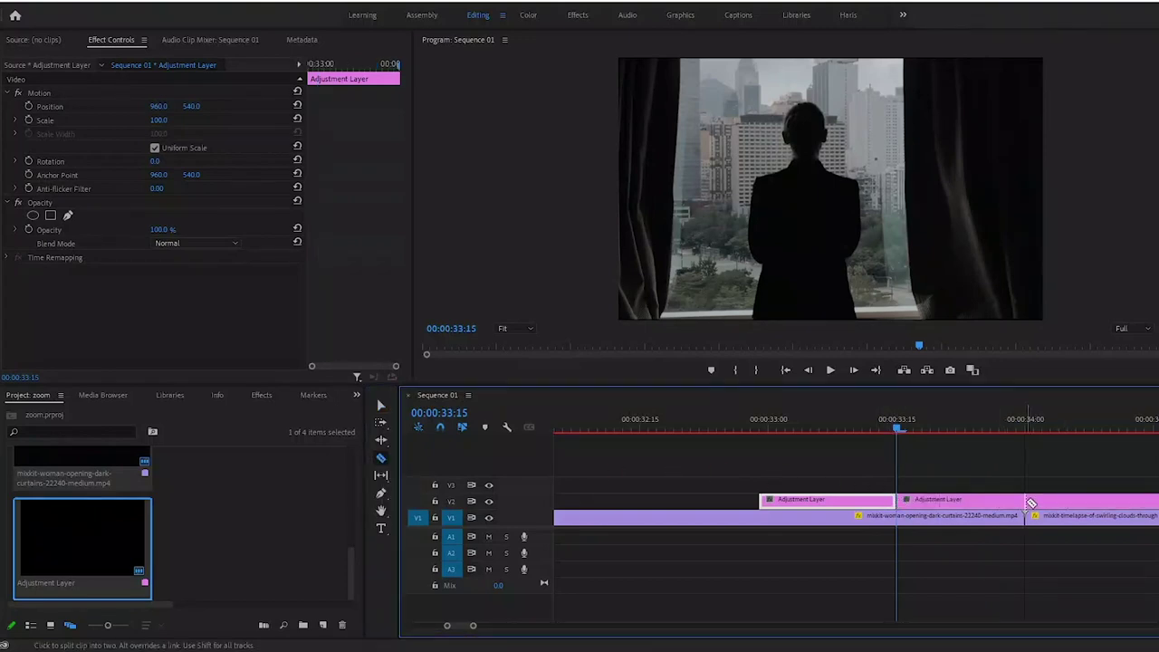
click(1027, 503)
Delete the outer adjustment layer pieces, keeping only the 15-frame piece just before the cut
click(381, 404)
click(1087, 499)
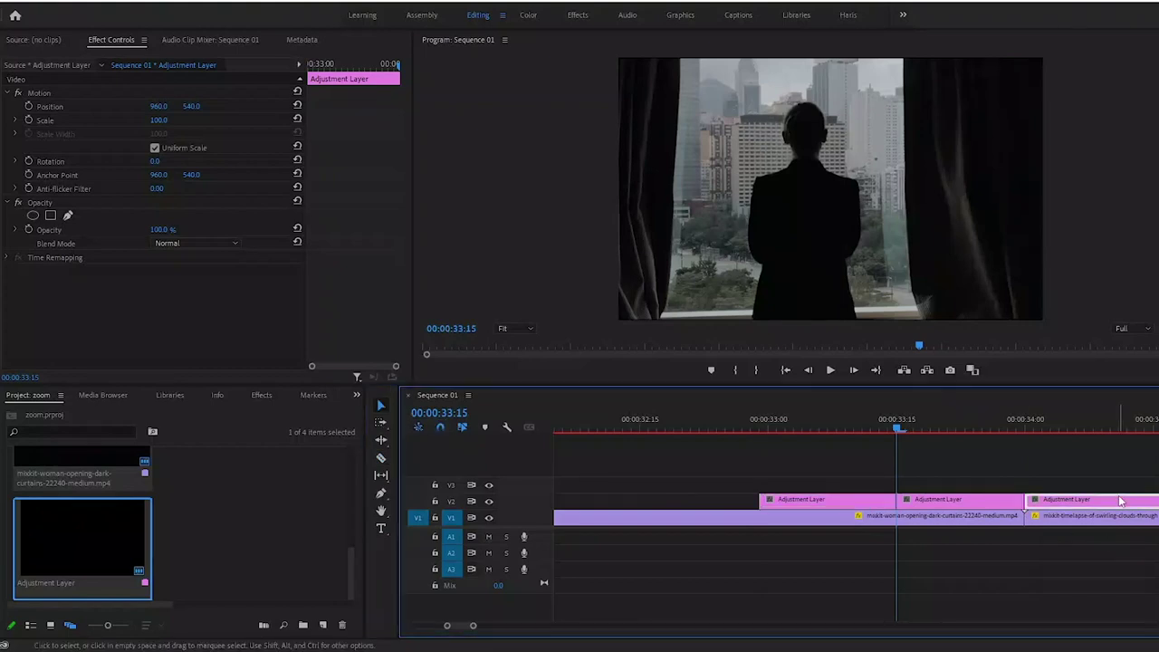
key(Delete)
click(824, 499)
key(Delete)
With the playhead at 00:00:33:24, find the Replicate video effect and apply it to the remaining adjustment layer
click(1007, 428)
drag(1008, 432, 973, 432)
click(961, 500)
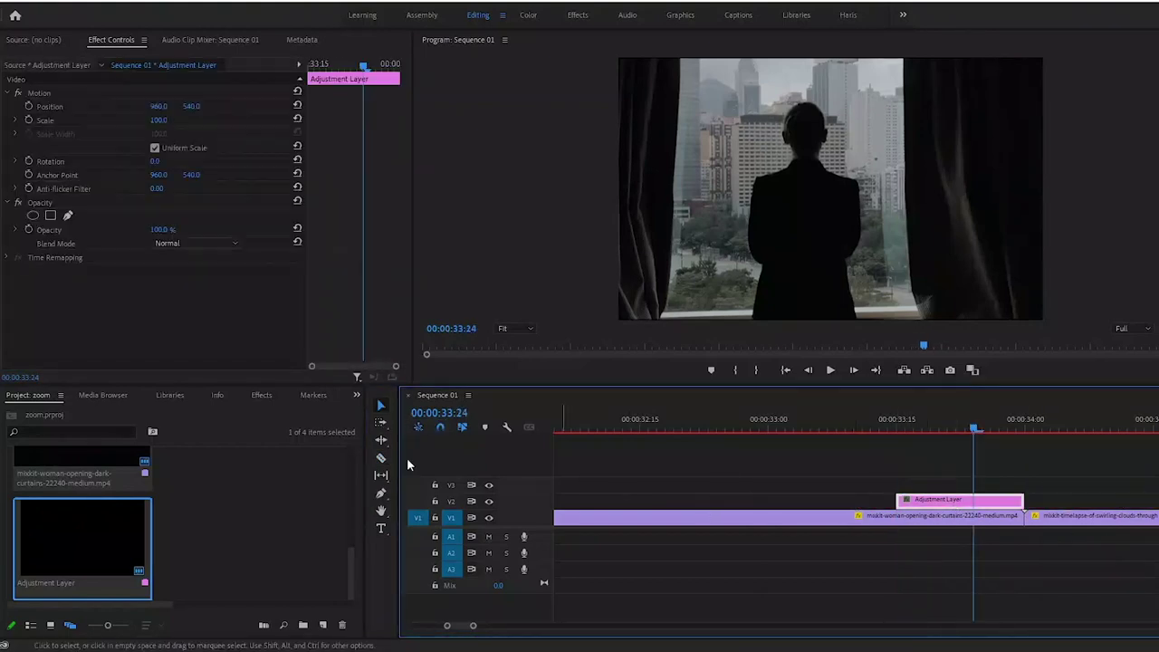
click(260, 396)
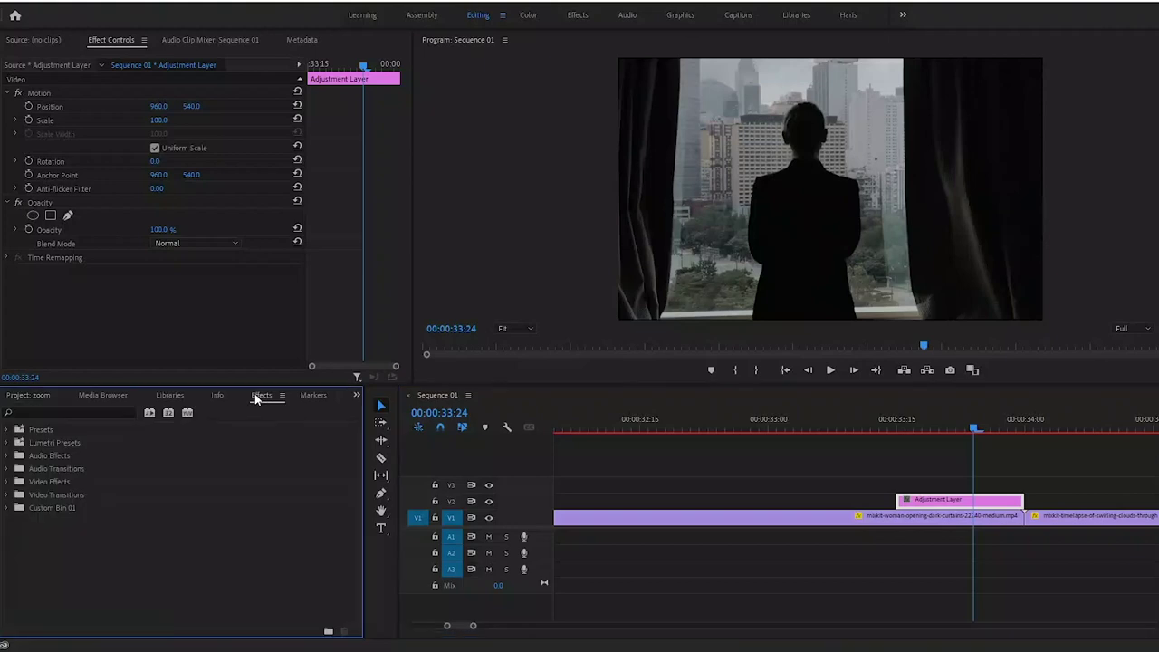
click(85, 409)
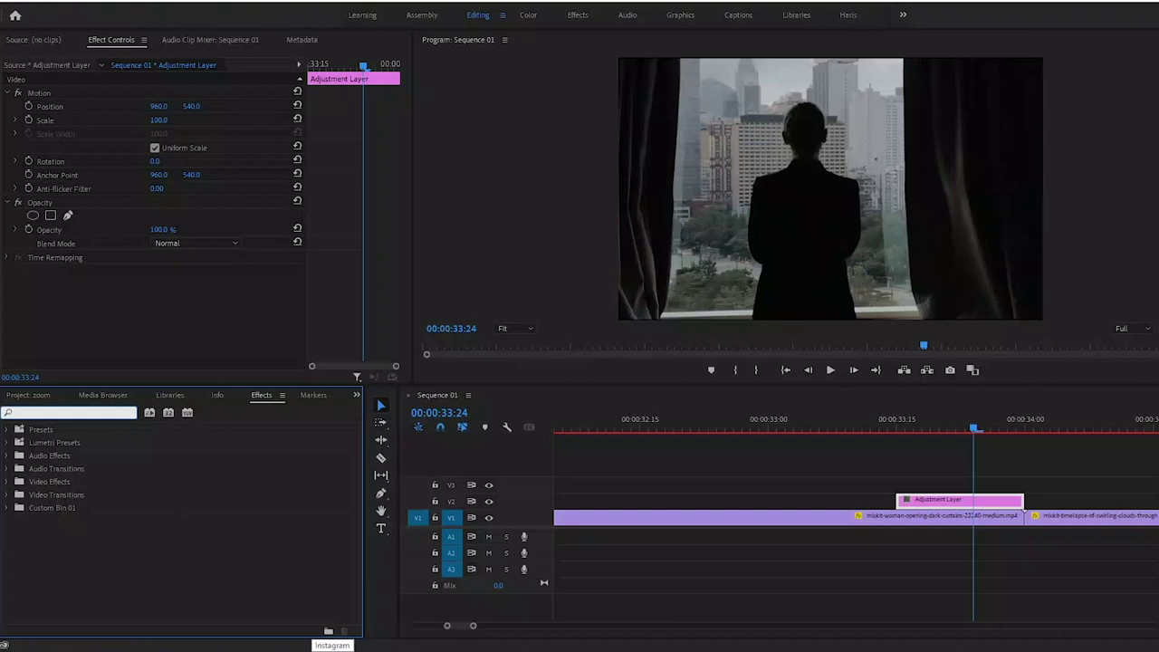
text(re)
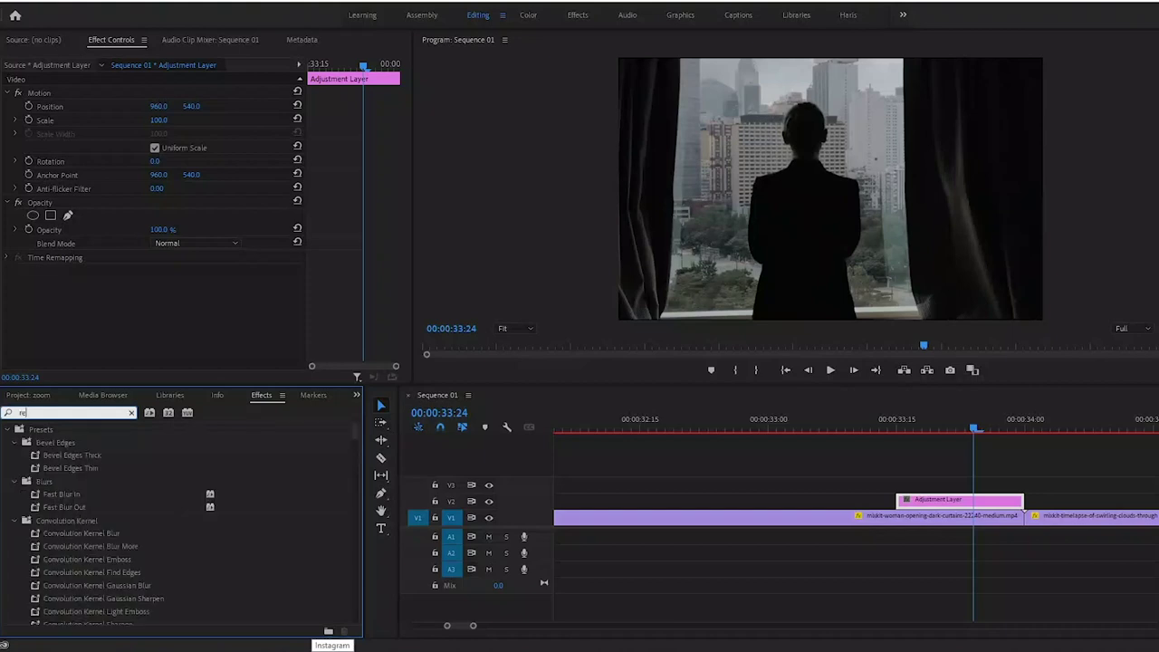
text(p)
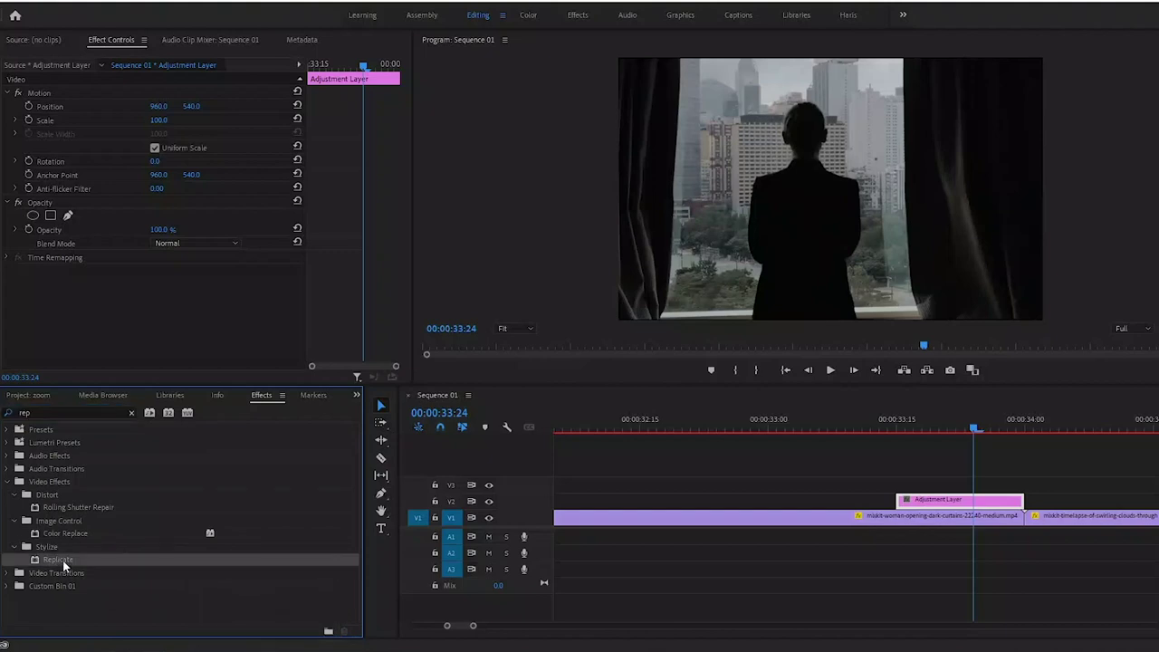
drag(62, 559, 949, 505)
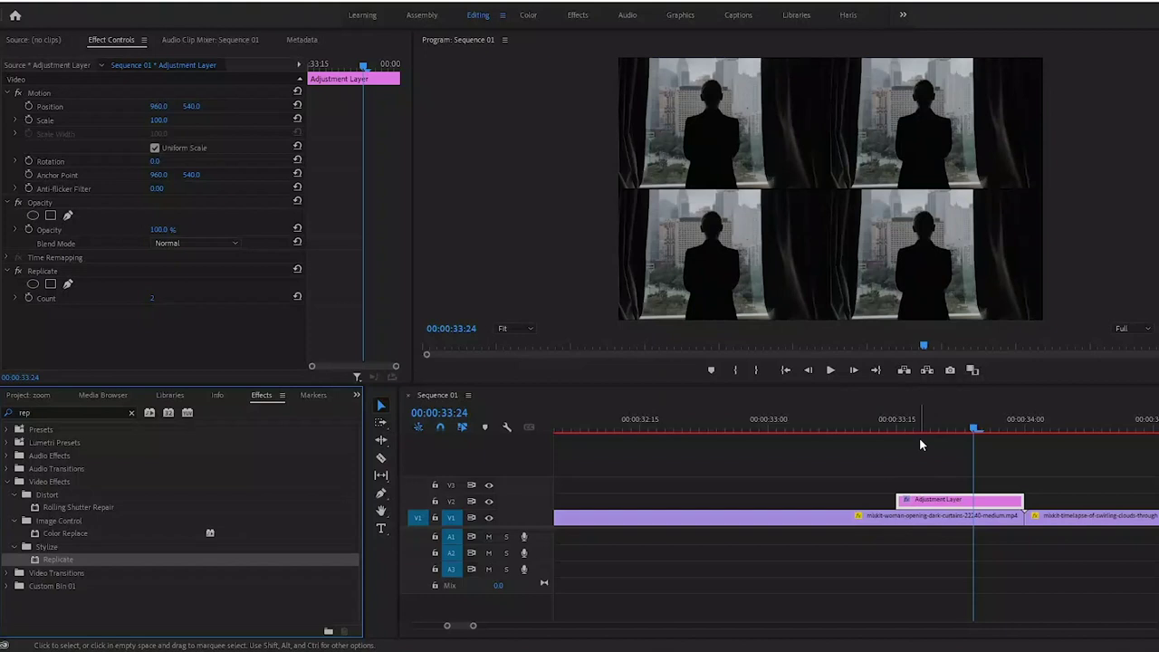
Set the Replicate effect's Count to 3
click(151, 300)
text(3)
key(Return)
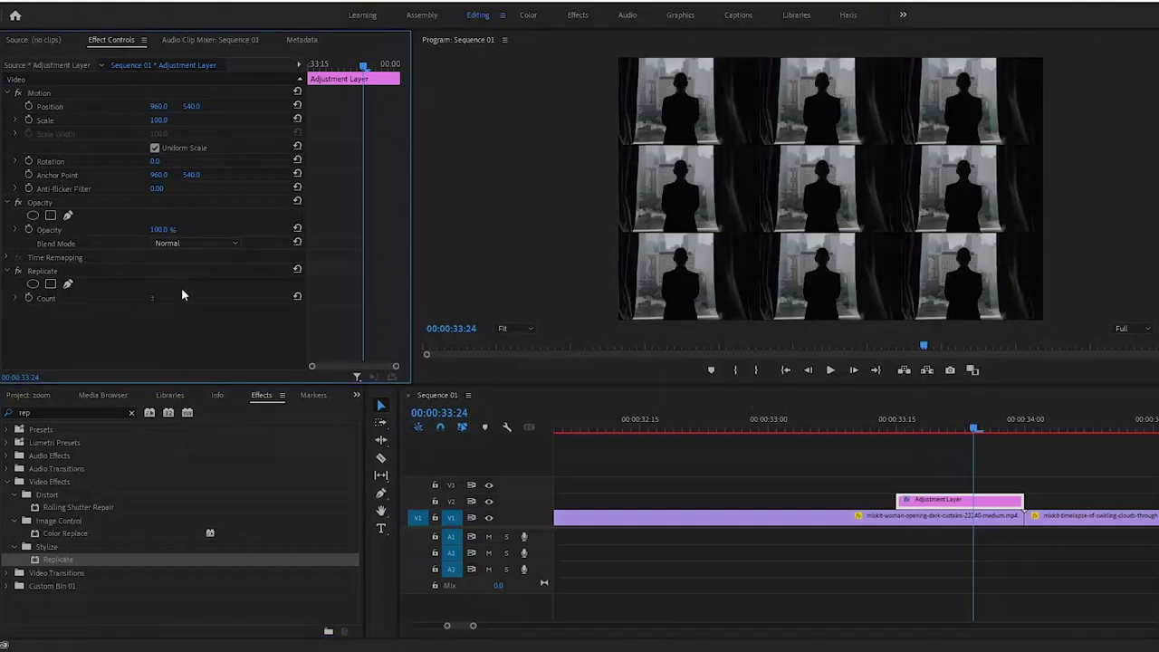
click(975, 430)
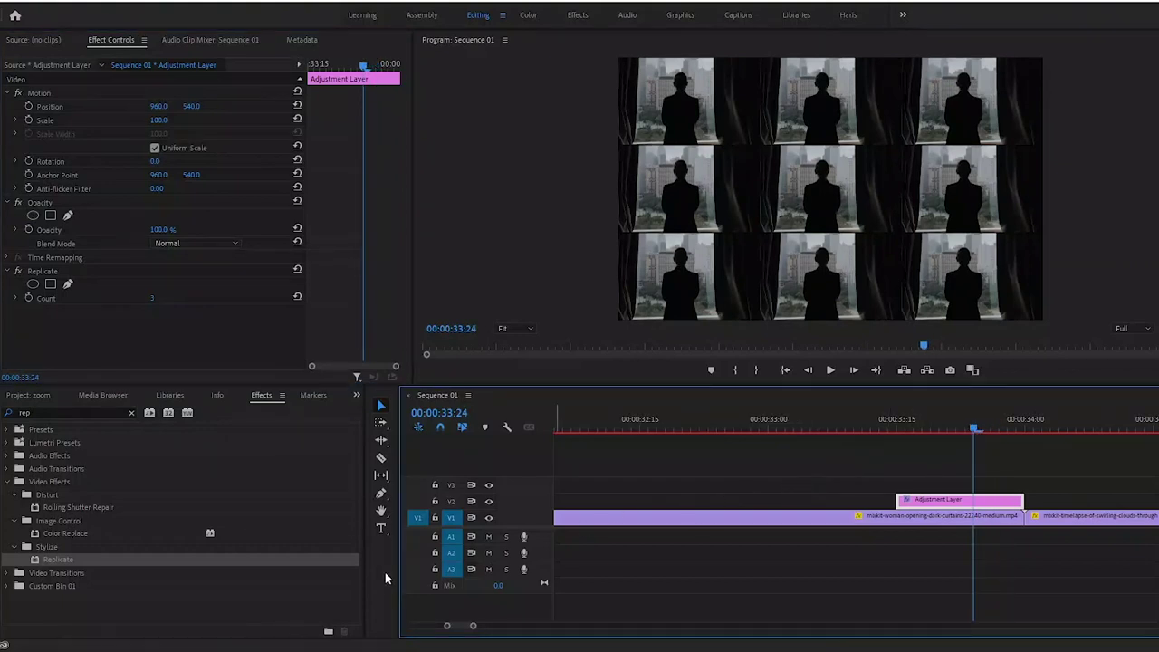
Apply the Mirror effect to the adjustment layer and set the horizontal value of its Reflection Center to 1710
click(131, 414)
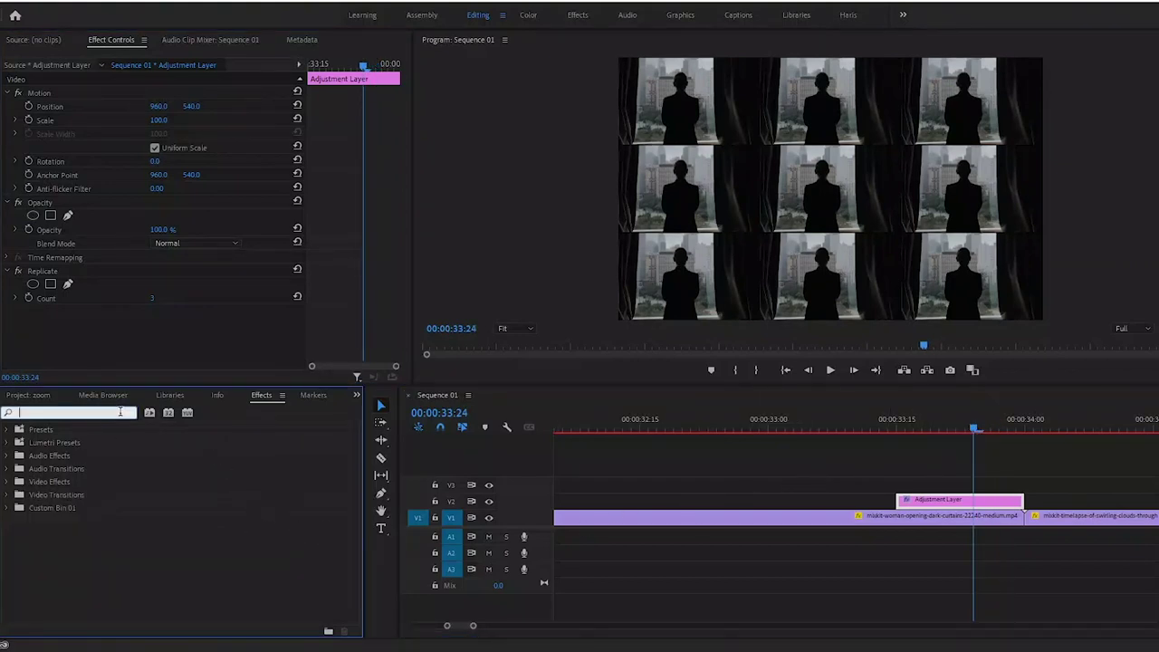
text(mirr)
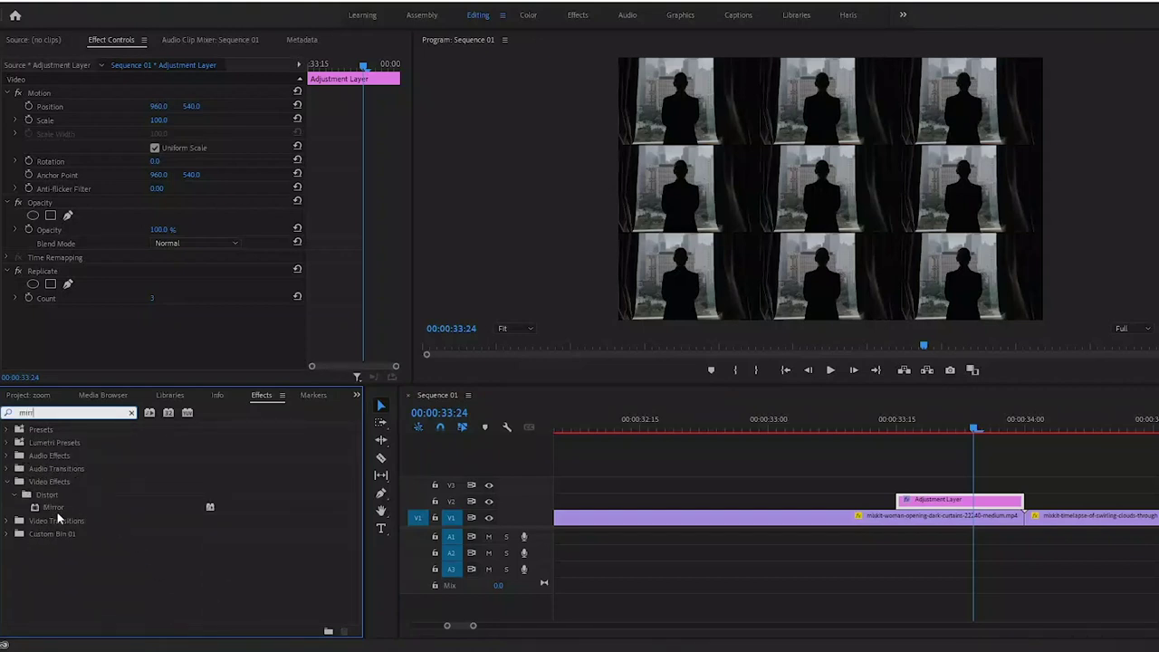
drag(60, 513, 946, 501)
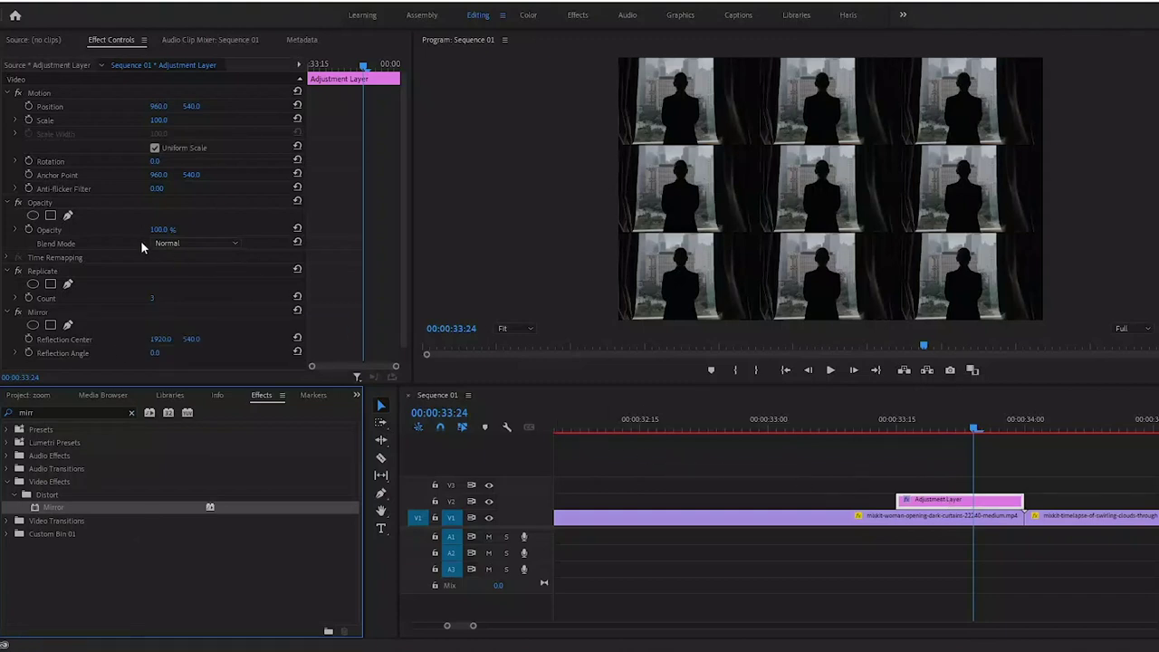
drag(152, 340, 102, 343)
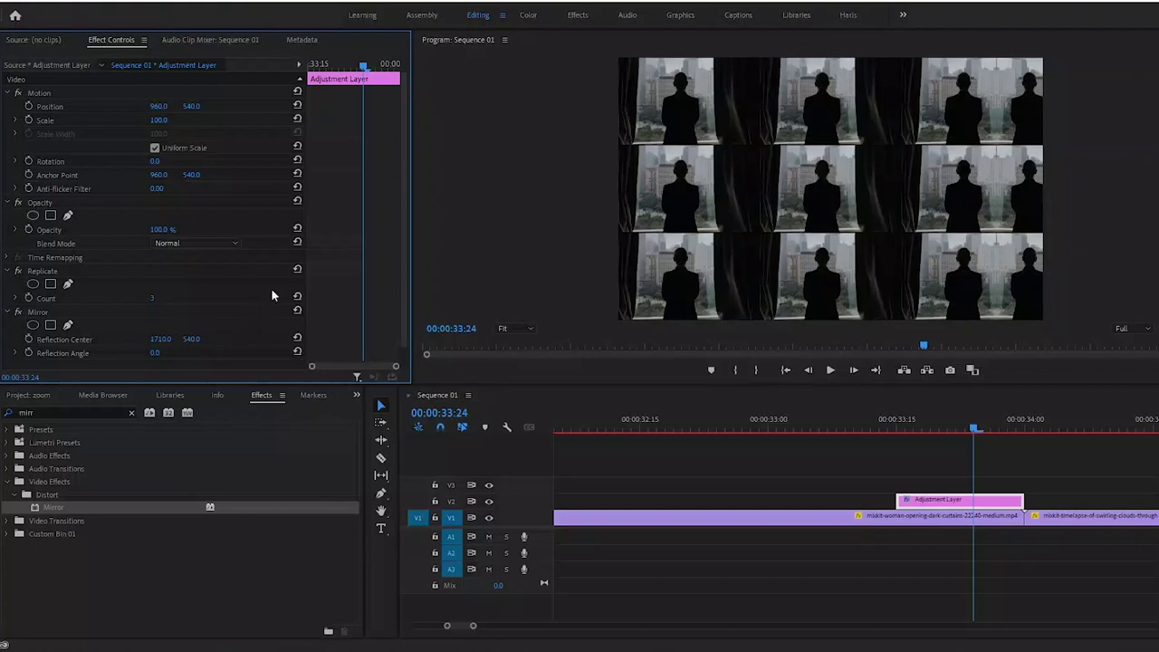
Duplicate the Mirror effect on the adjustment layer by copying and pasting it
scroll(401, 173, down, 1)
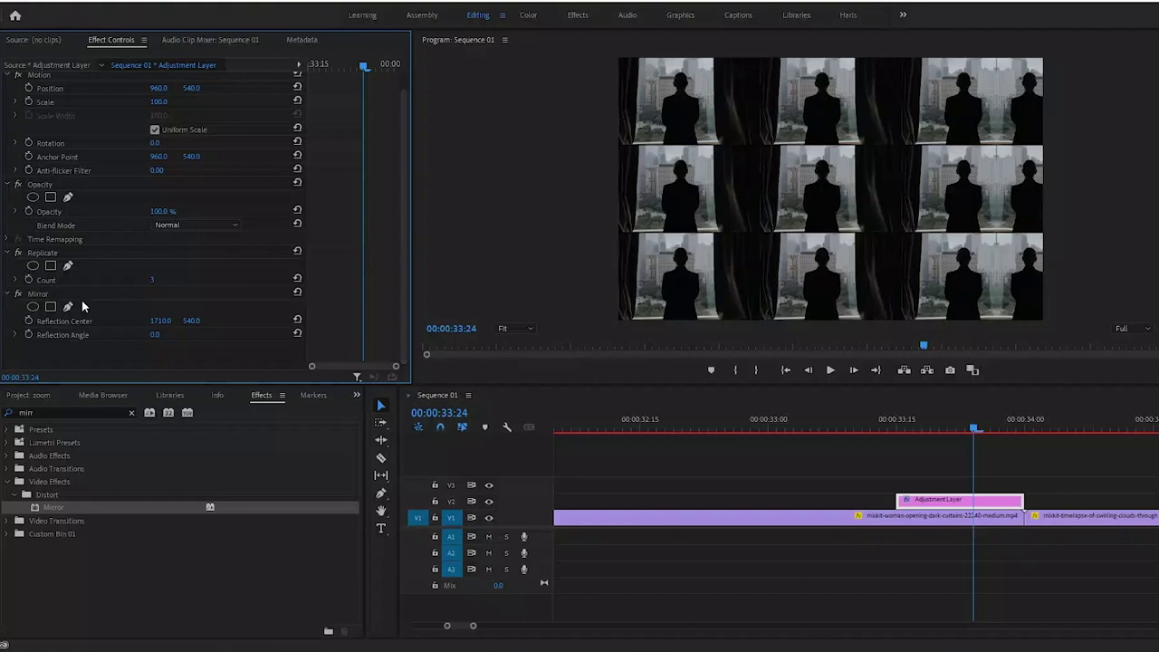
click(36, 297)
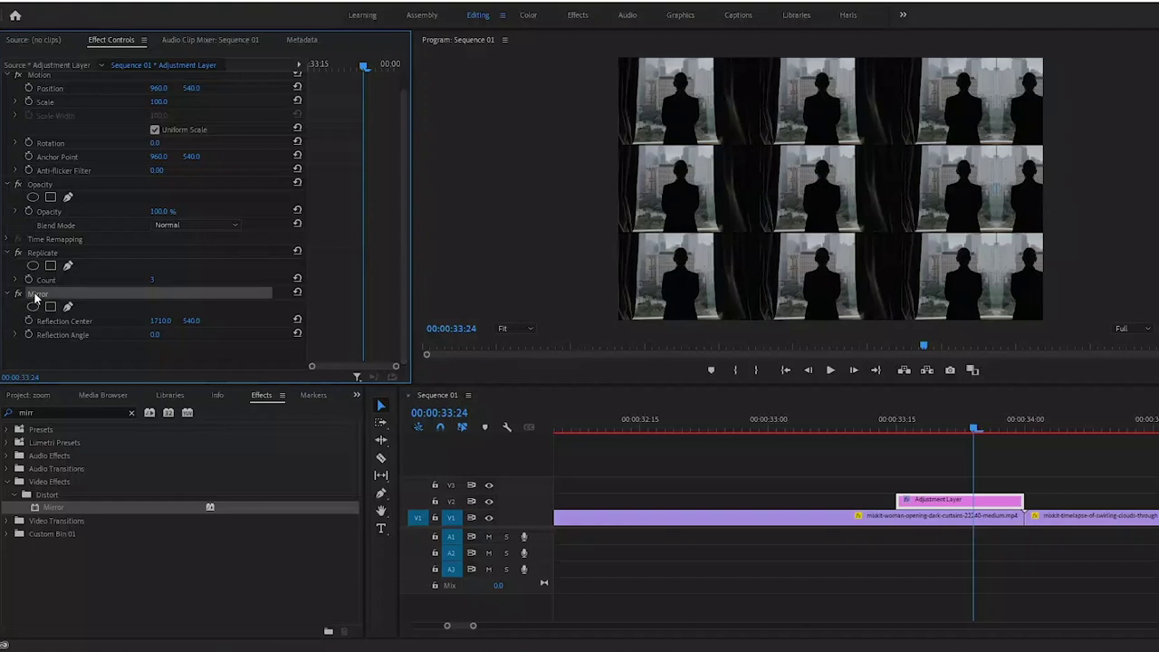
key(ctrl+c)
key(ctrl+v)
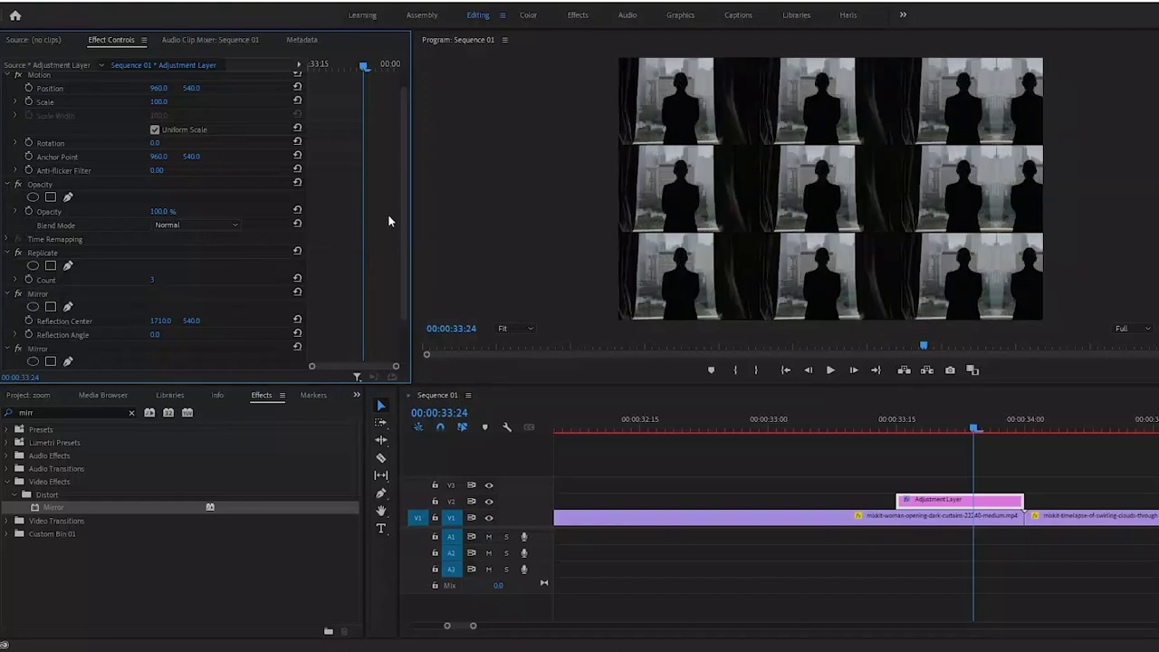
scroll(404, 235, down, 3)
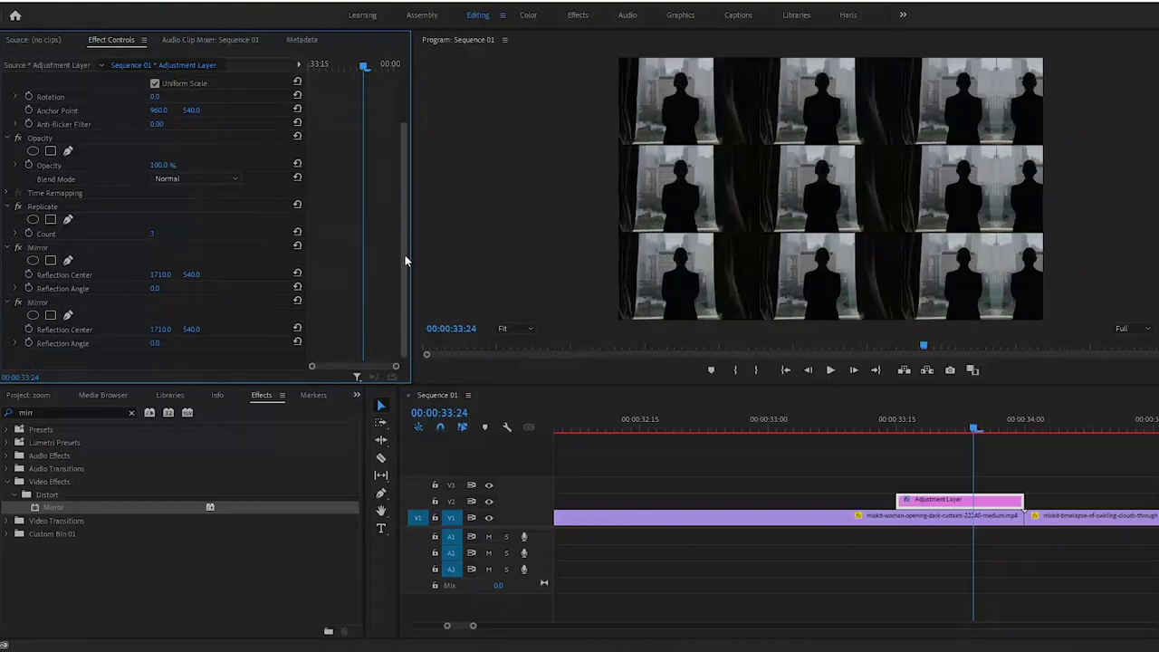
Set the second Mirror's Reflection Angle to 90° and its Reflection Center to 1920, 695.7
click(296, 321)
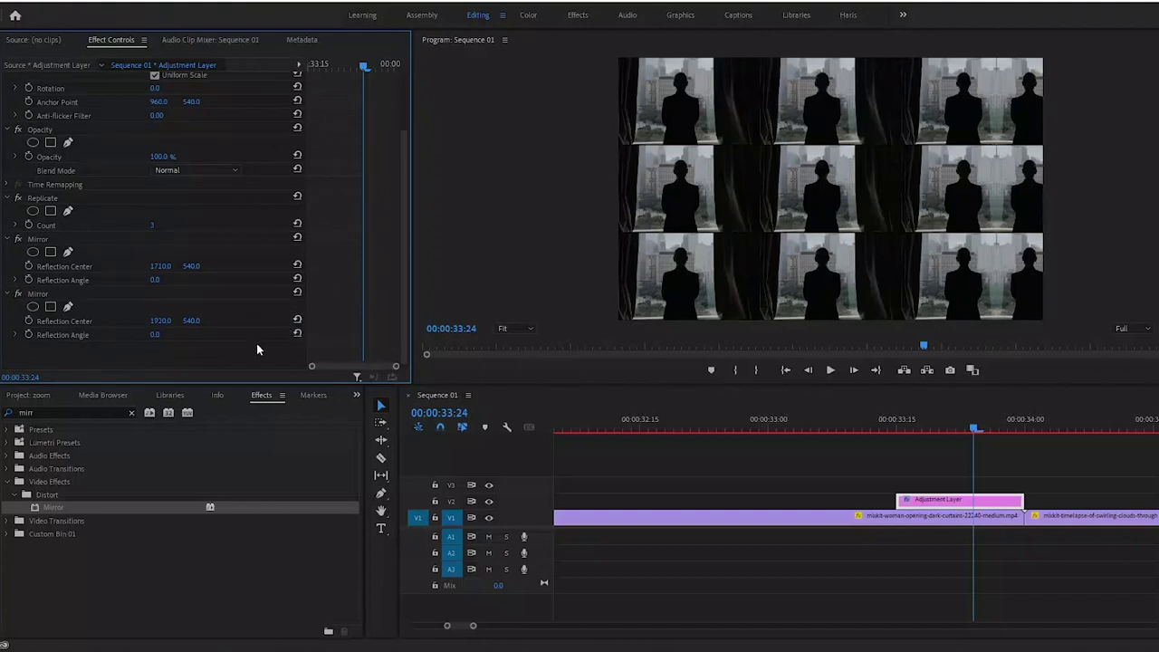
click(163, 333)
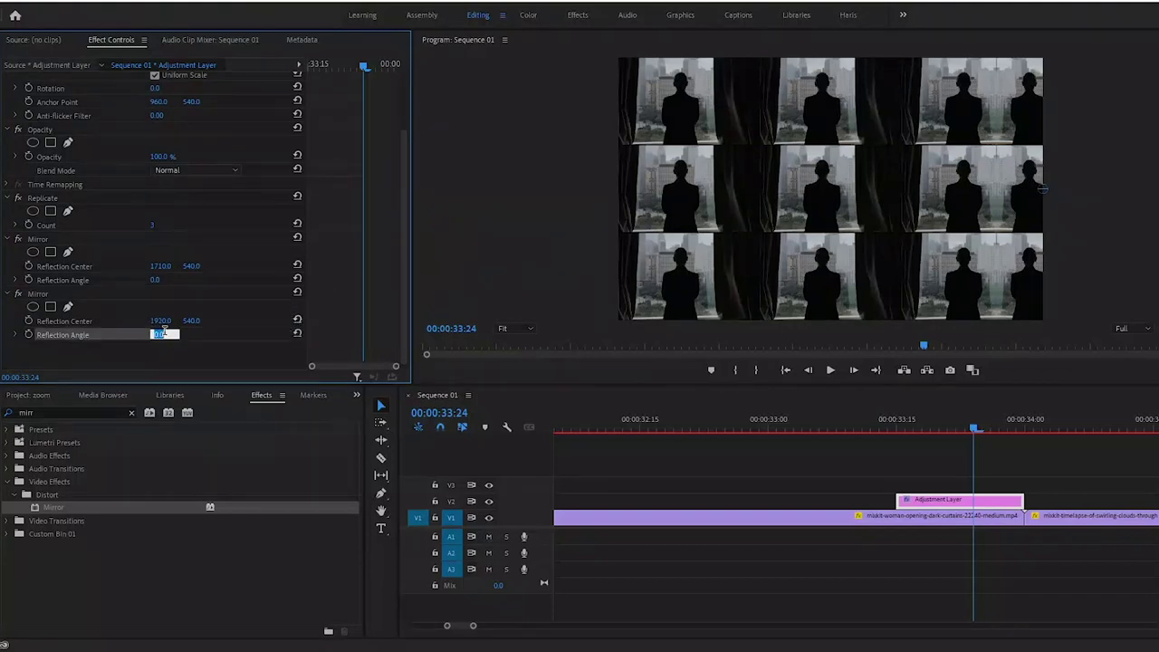
text(90)
key(Return)
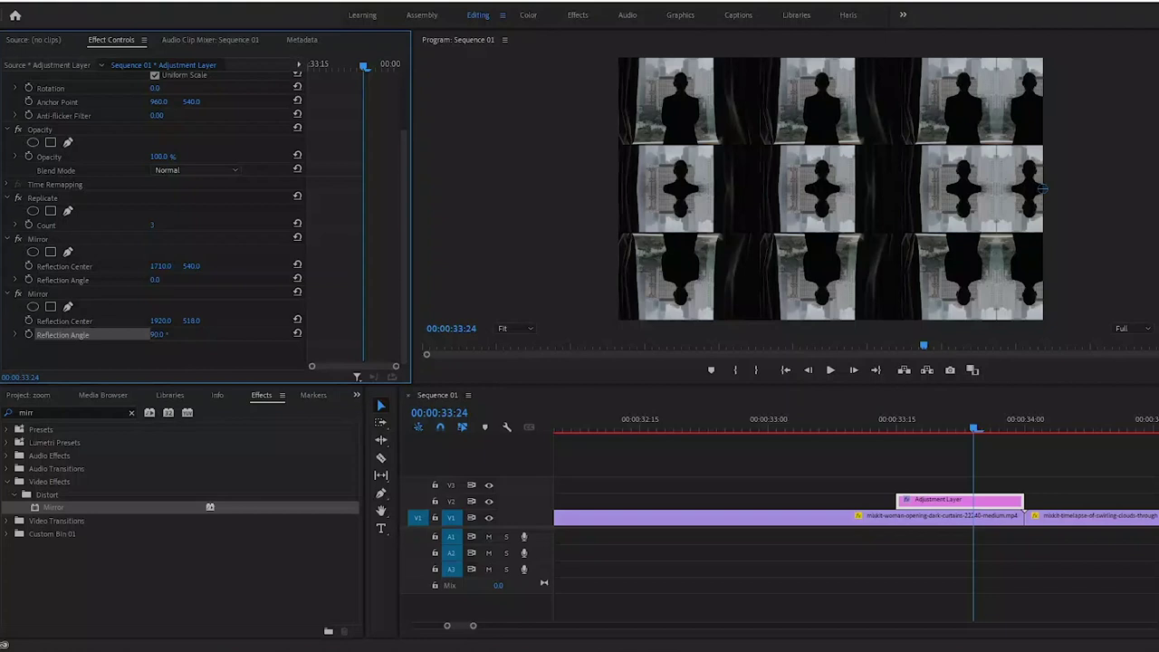
drag(191, 320, 395, 320)
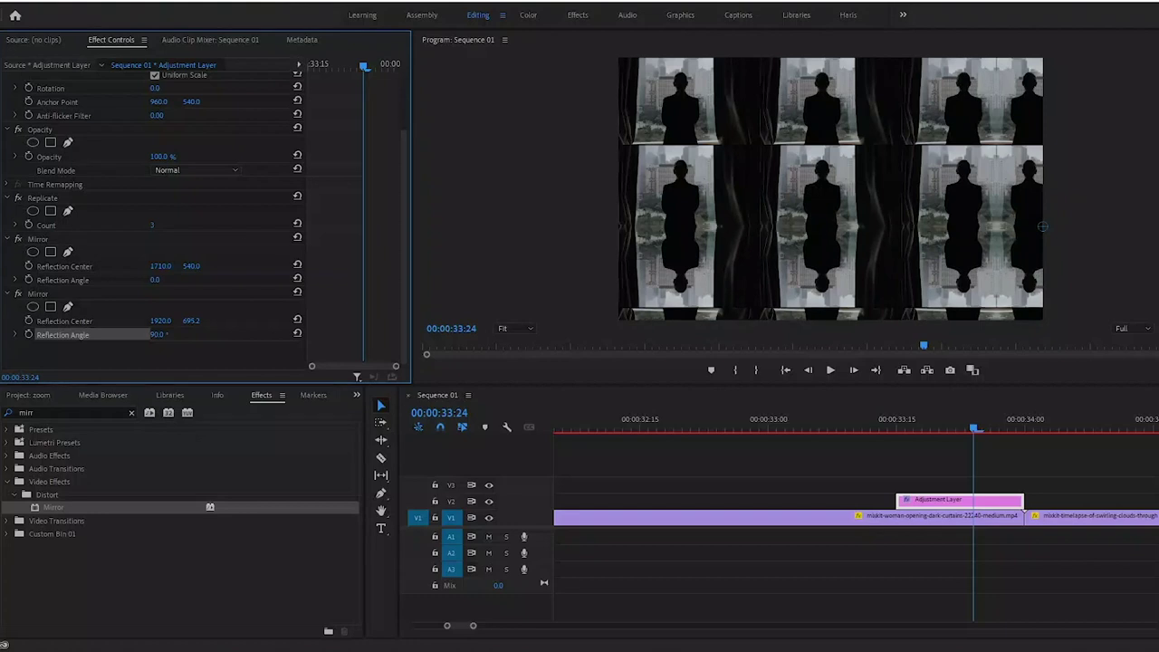
Add a third Mirror effect as a copy of the one with the 90° reflection angle
click(61, 292)
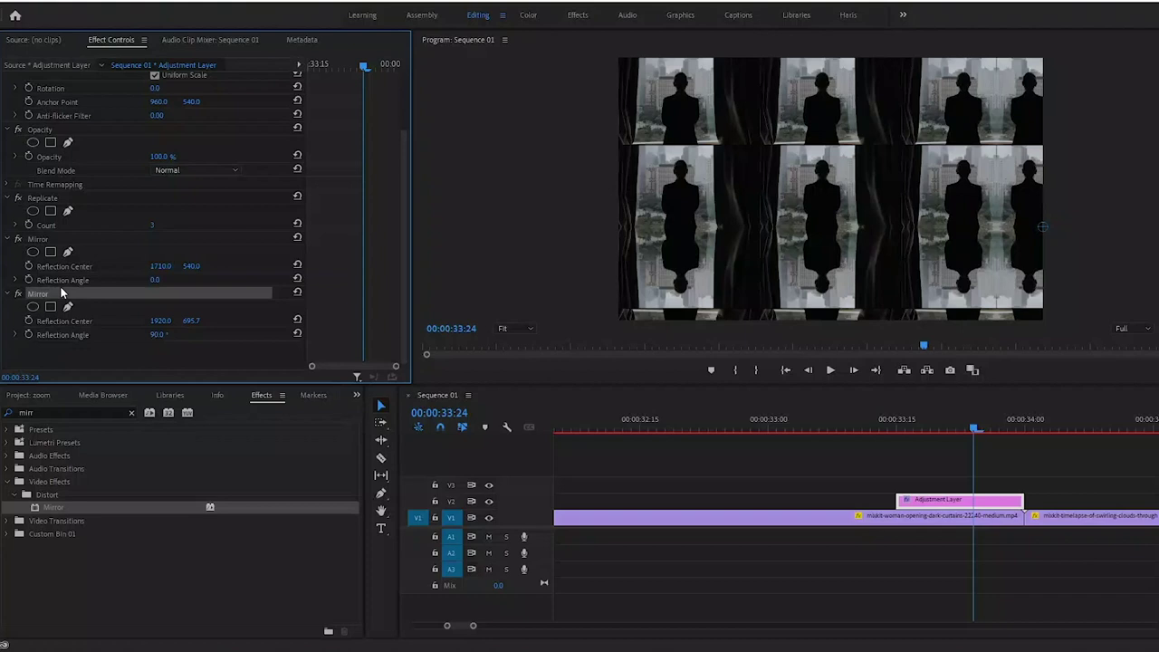
key(ctrl+v)
scroll(61, 288, down, 3)
Set the third Mirror's Reflection Angle to 180° and reset its Reflection Center to the default
click(158, 335)
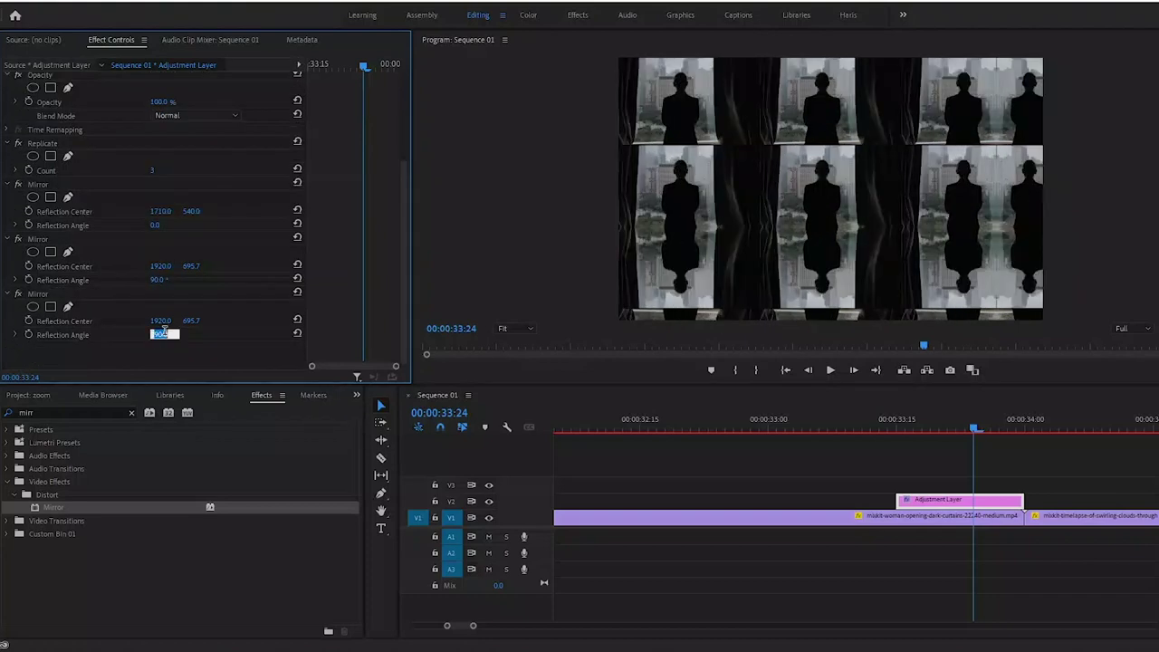
text(180)
key(Return)
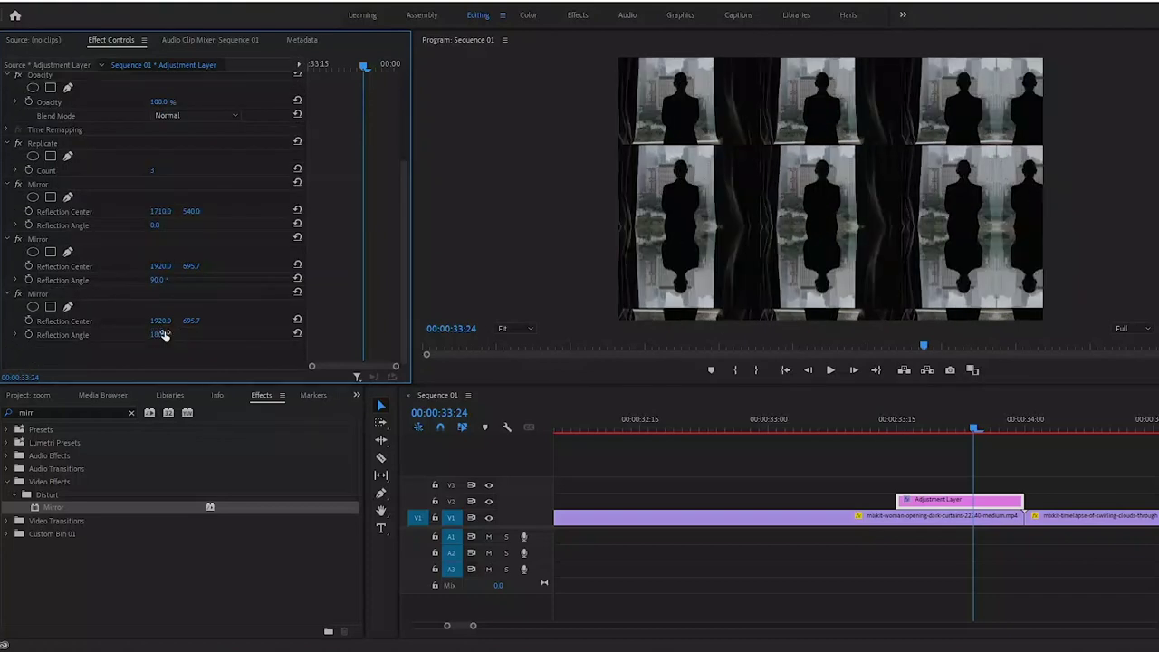
click(296, 321)
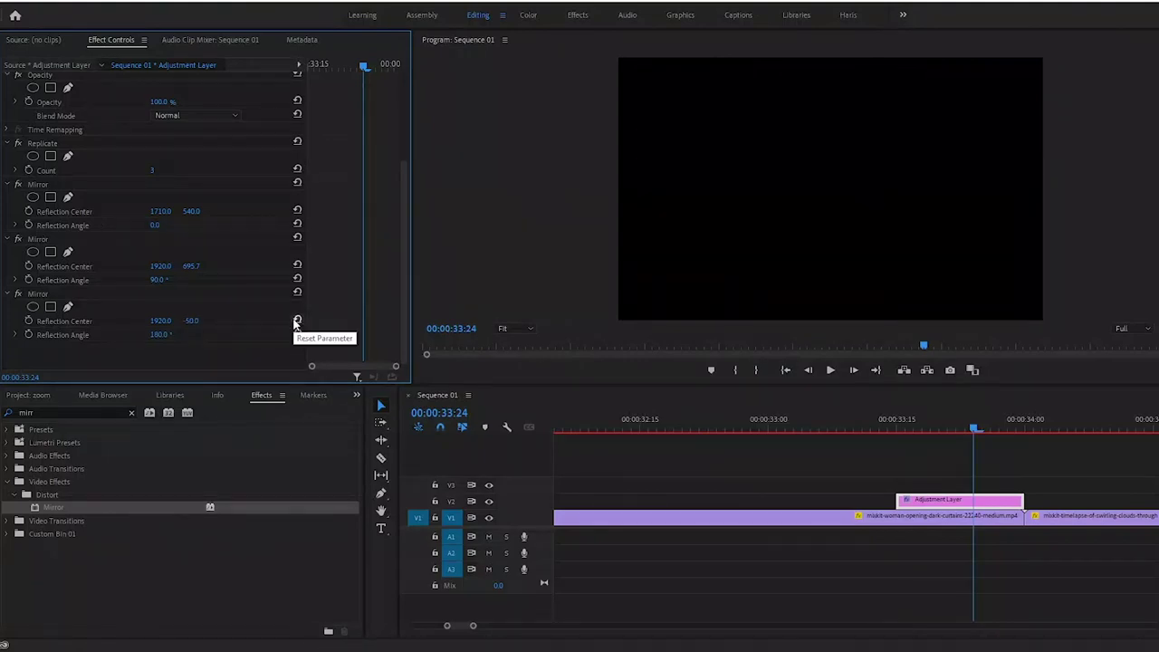
click(297, 321)
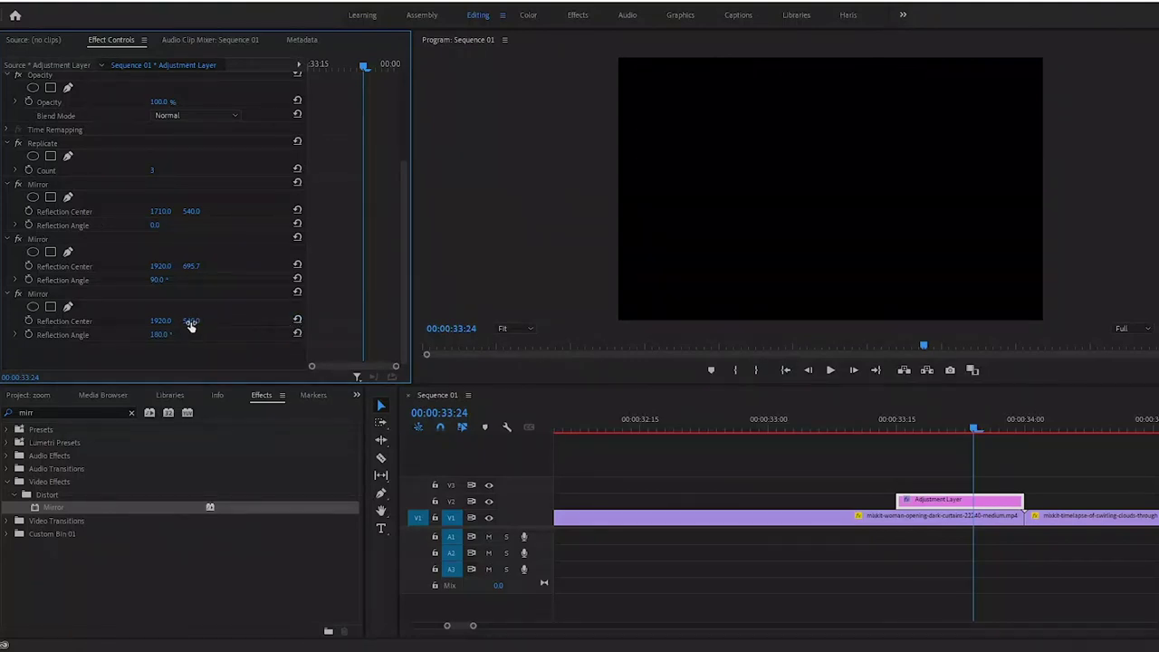
Set the third Mirror's Reflection Center to 635, 540 and add a fourth Mirror as a copy of it
drag(160, 321, 0, 320)
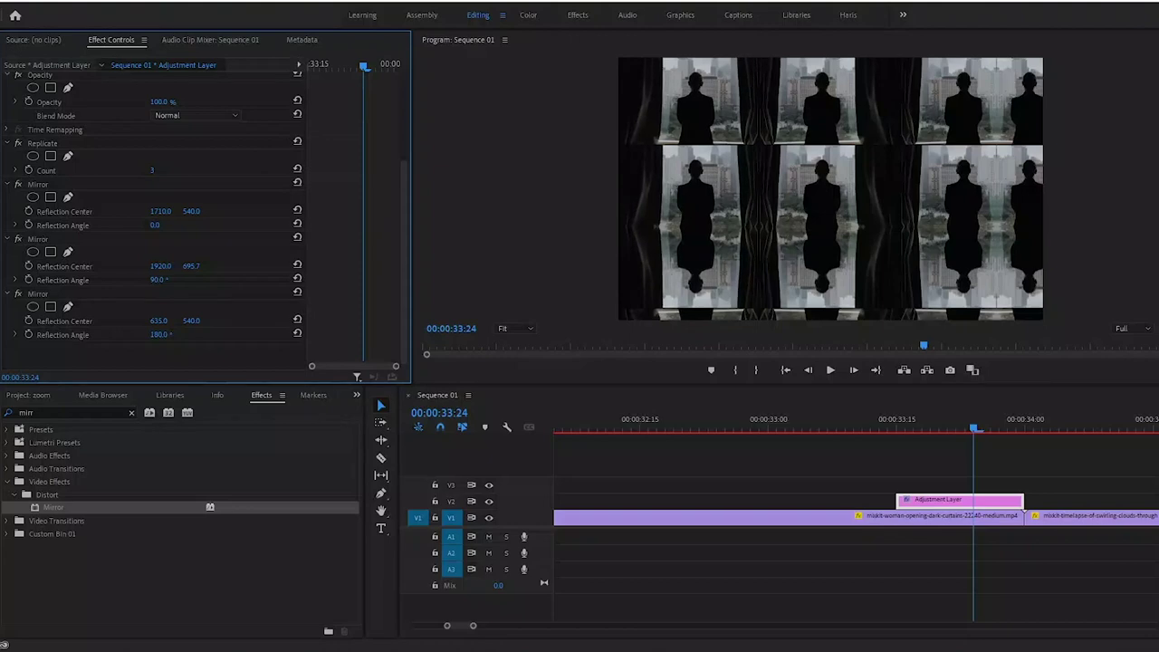
click(150, 295)
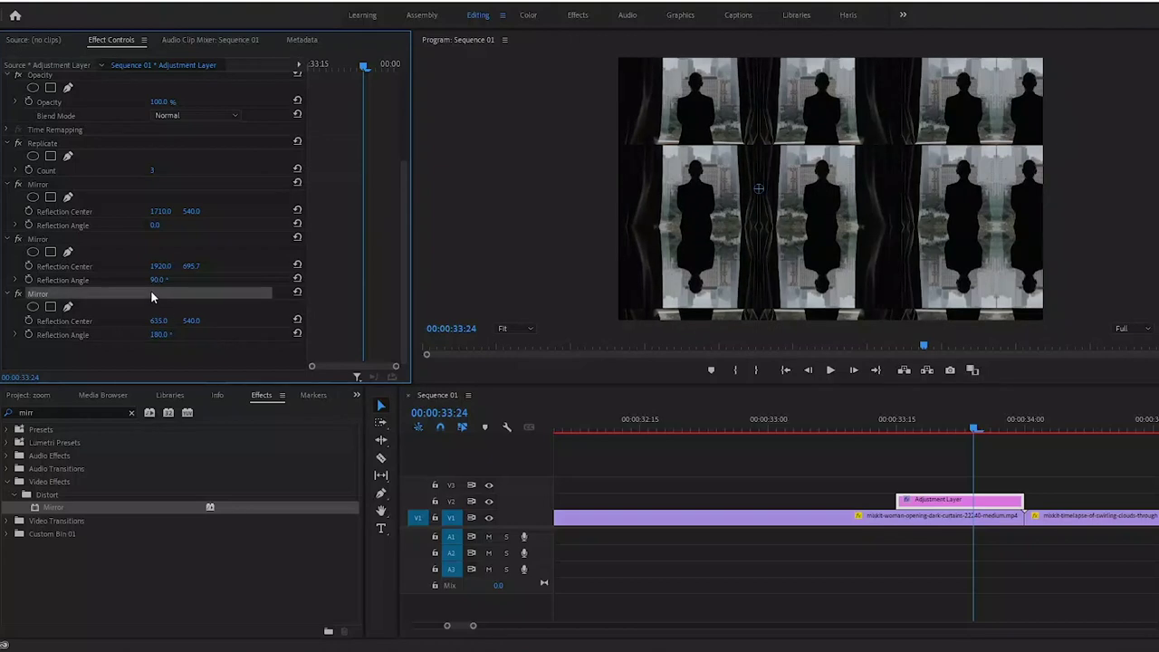
key(ctrl+v)
drag(405, 268, 407, 312)
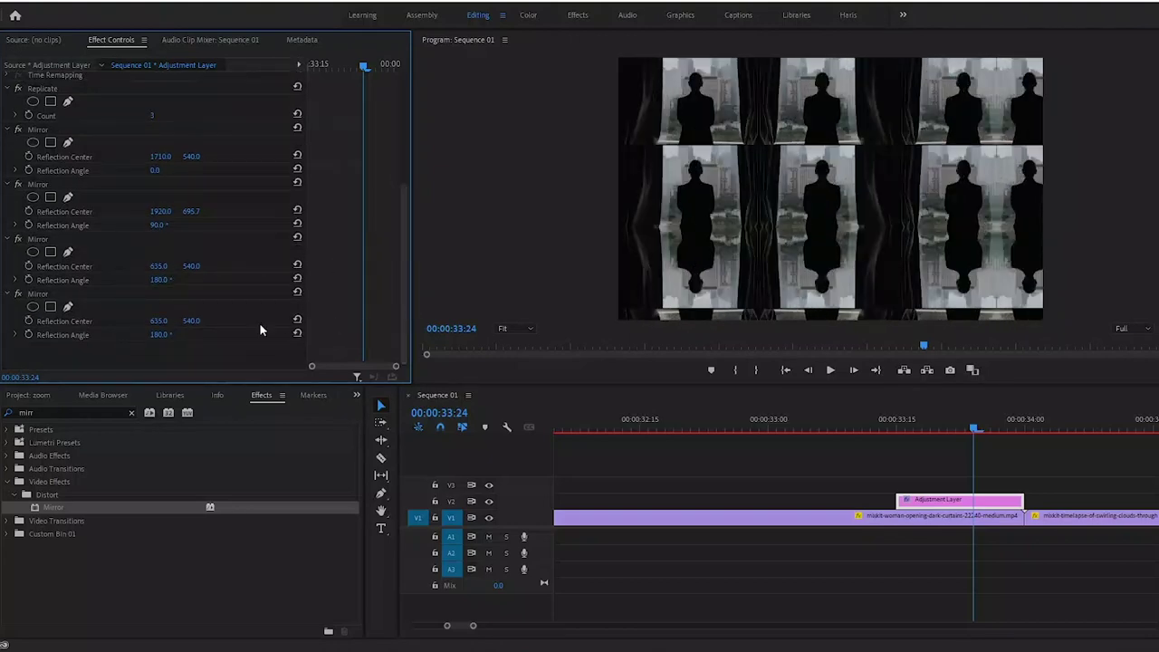
Set the fourth Mirror's Reflection Angle to 270°, reset its Reflection Center, and lower the vertical center value to line up the mirrored tiles
click(166, 334)
text(270)
key(Return)
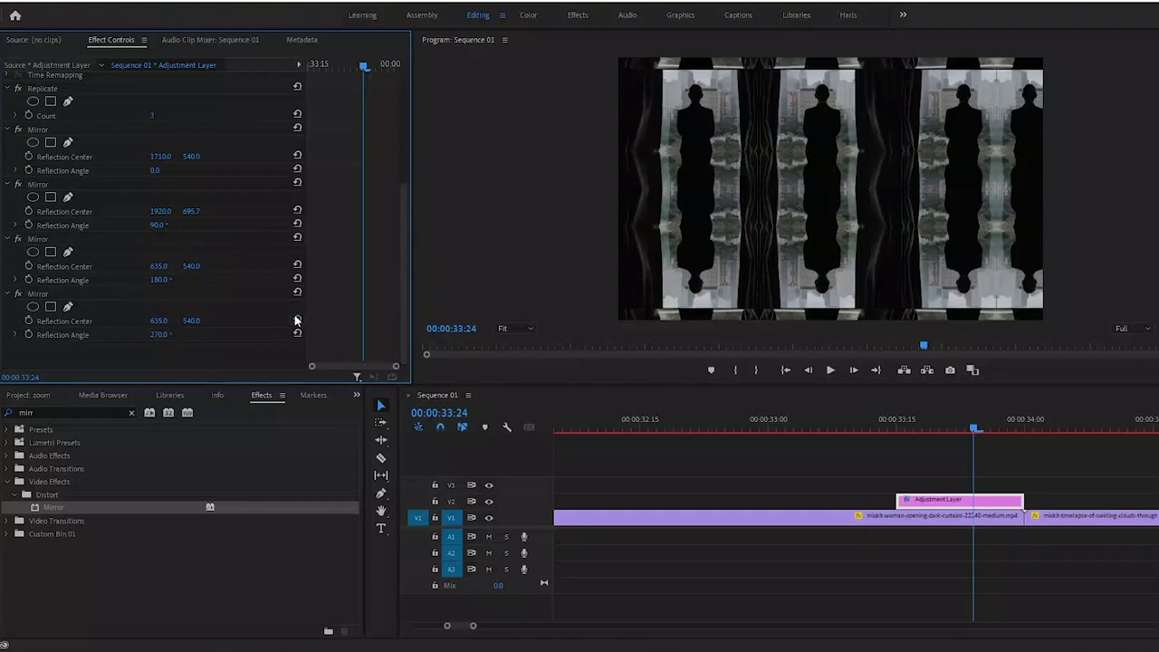
click(296, 320)
drag(186, 322, 50, 321)
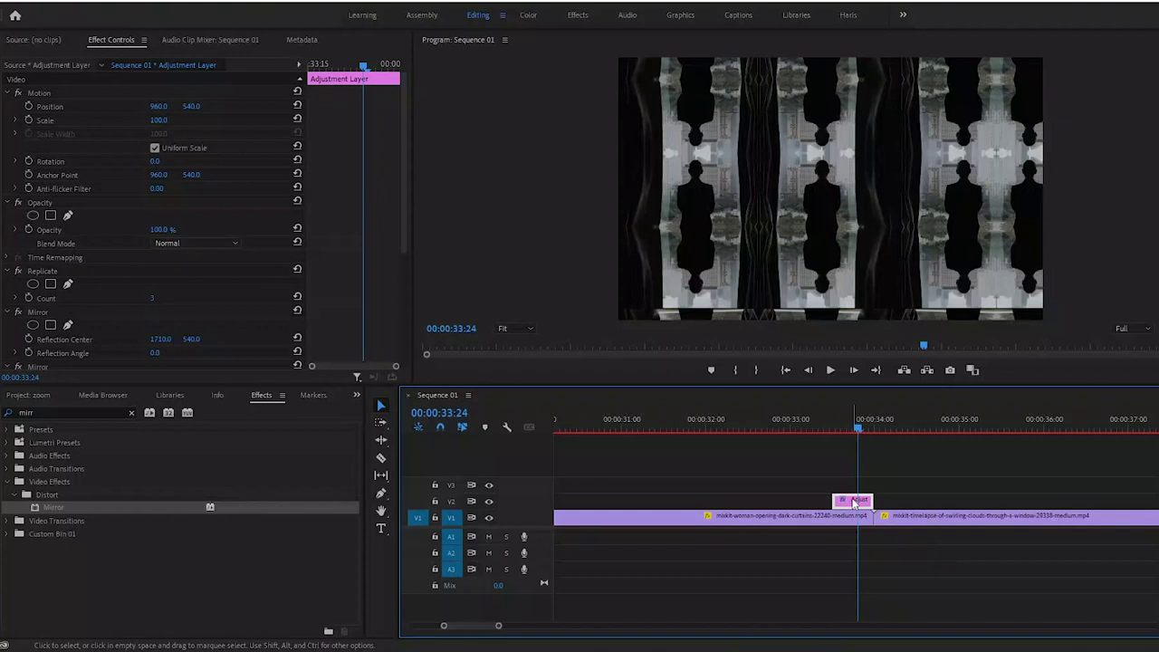
drag(855, 501, 957, 503)
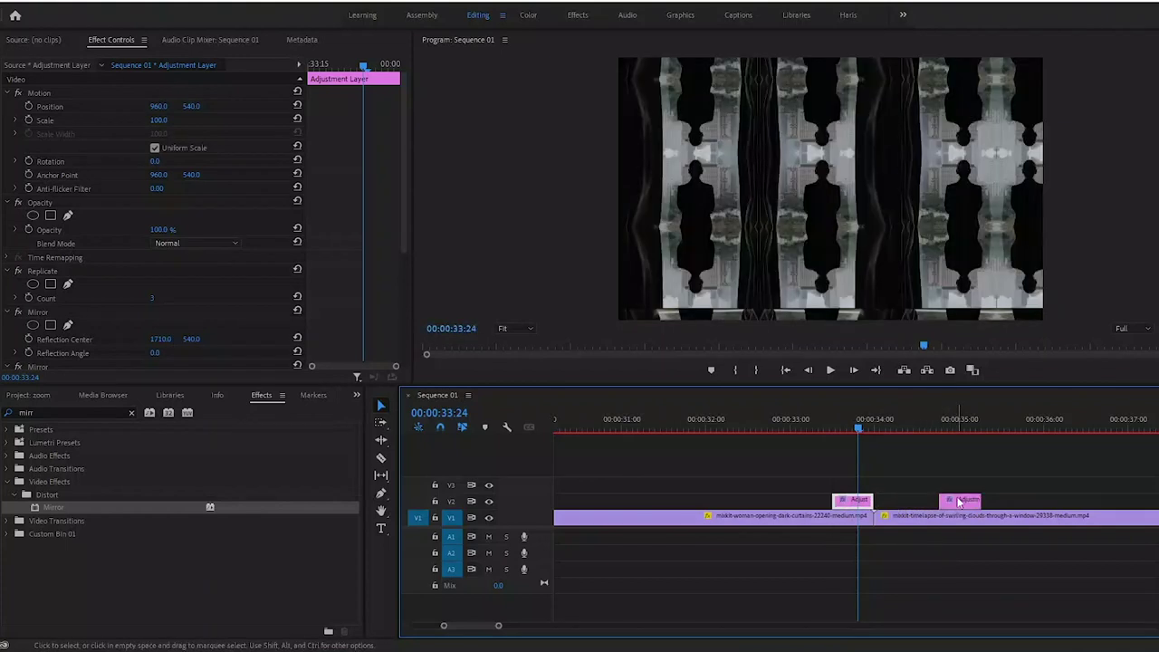
click(959, 502)
mouse_move(939, 420)
mouse_down()
mouse_move(965, 420)
mouse_move(836, 421)
mouse_move(968, 420)
mouse_move(817, 420)
mouse_move(954, 420)
mouse_up()
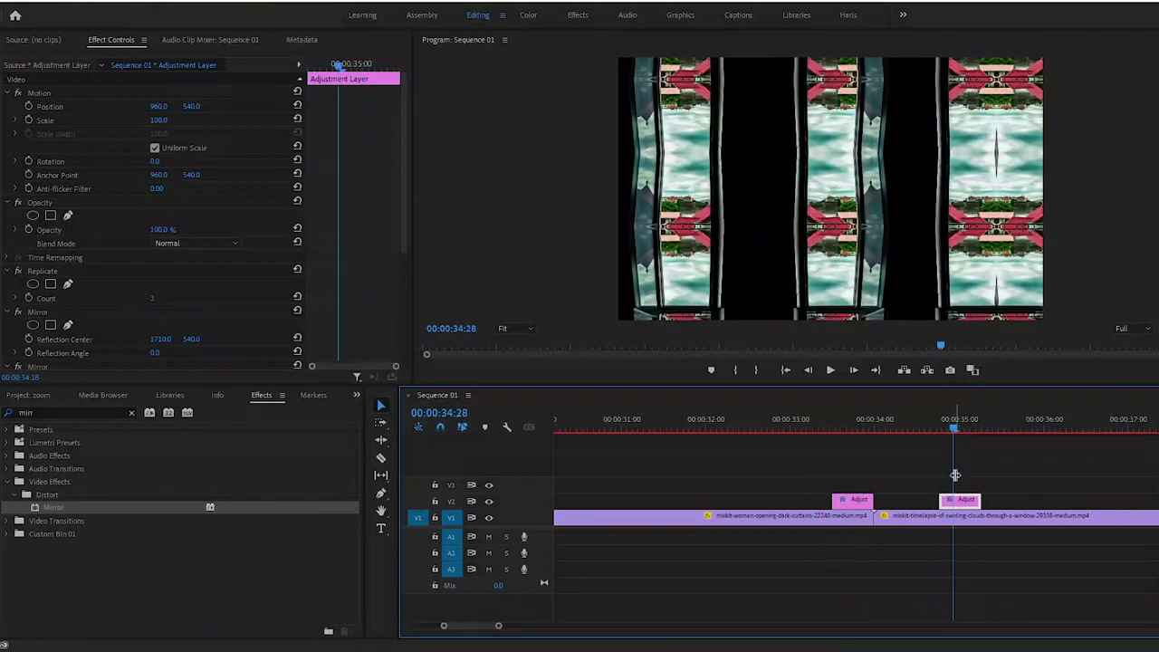
key(Delete)
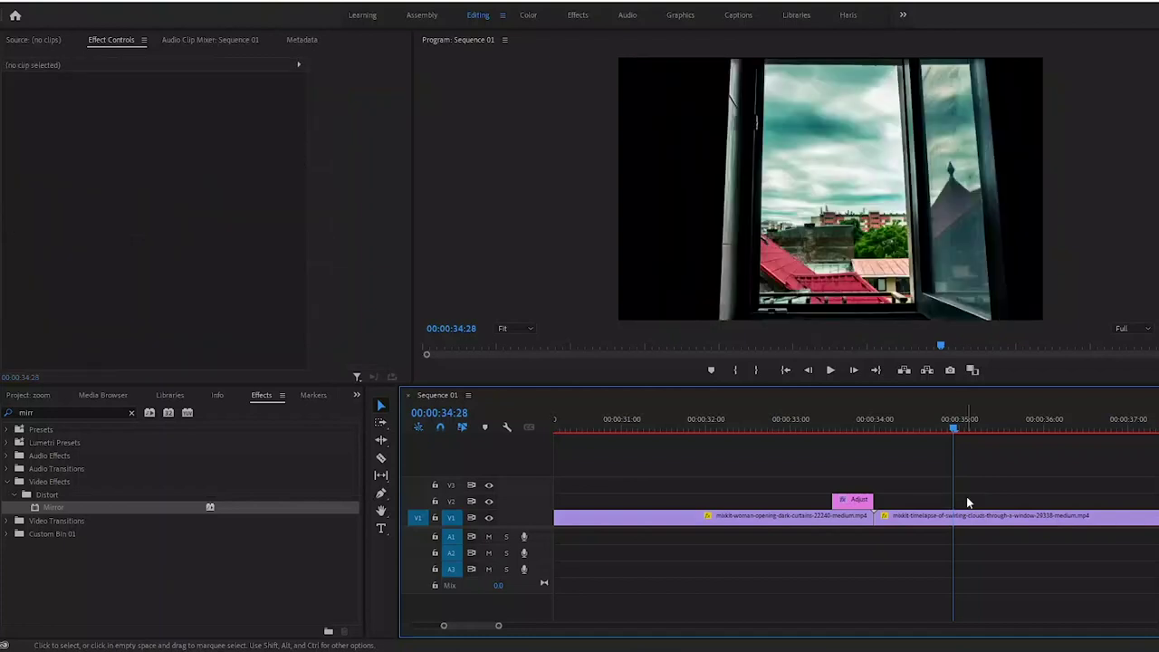
Move the Replicate and Mirror adjustment layer on V2 so it starts at the second clip's first frame
drag(852, 500, 893, 505)
click(888, 427)
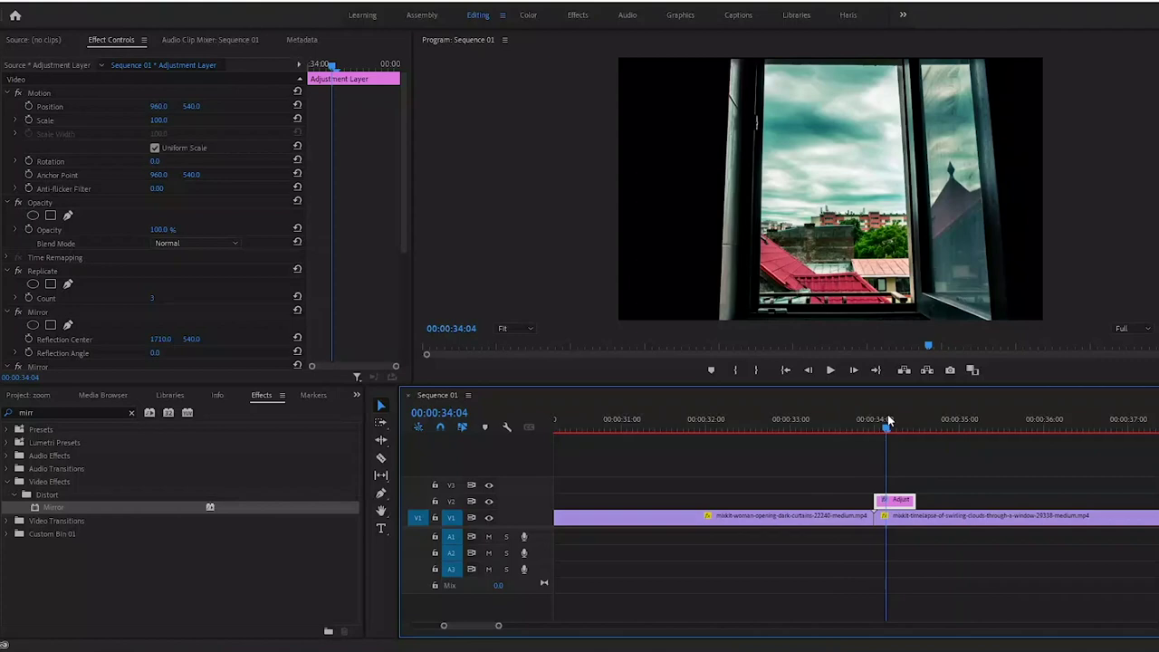
mouse_move(887, 433)
mouse_down()
mouse_move(917, 424)
mouse_move(845, 430)
mouse_move(893, 429)
mouse_move(867, 429)
mouse_up()
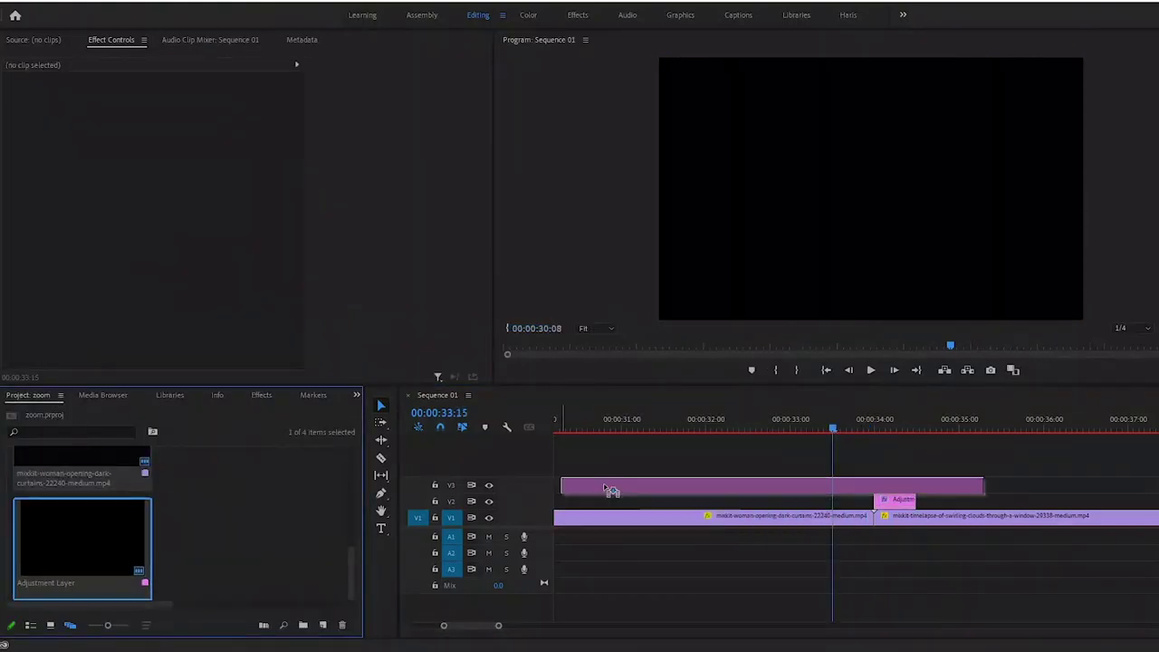
Place a new adjustment layer on V3 and cut it at the start and end of the adjustment layer beneath it
drag(605, 489, 750, 481)
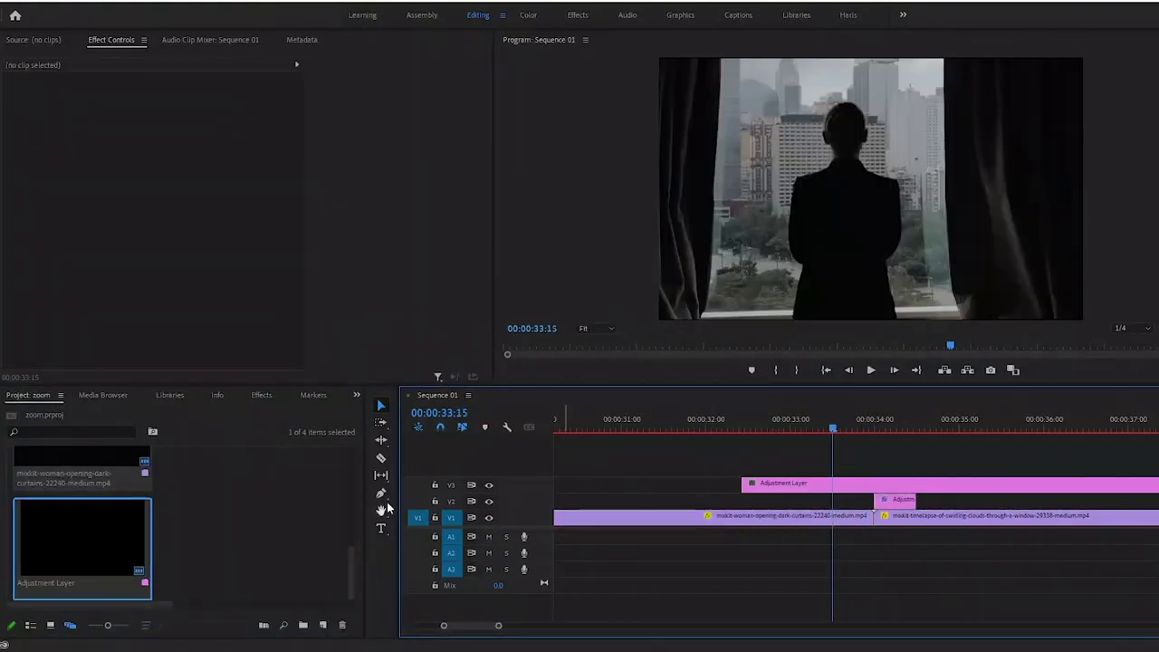
click(381, 458)
click(874, 485)
click(916, 484)
click(381, 406)
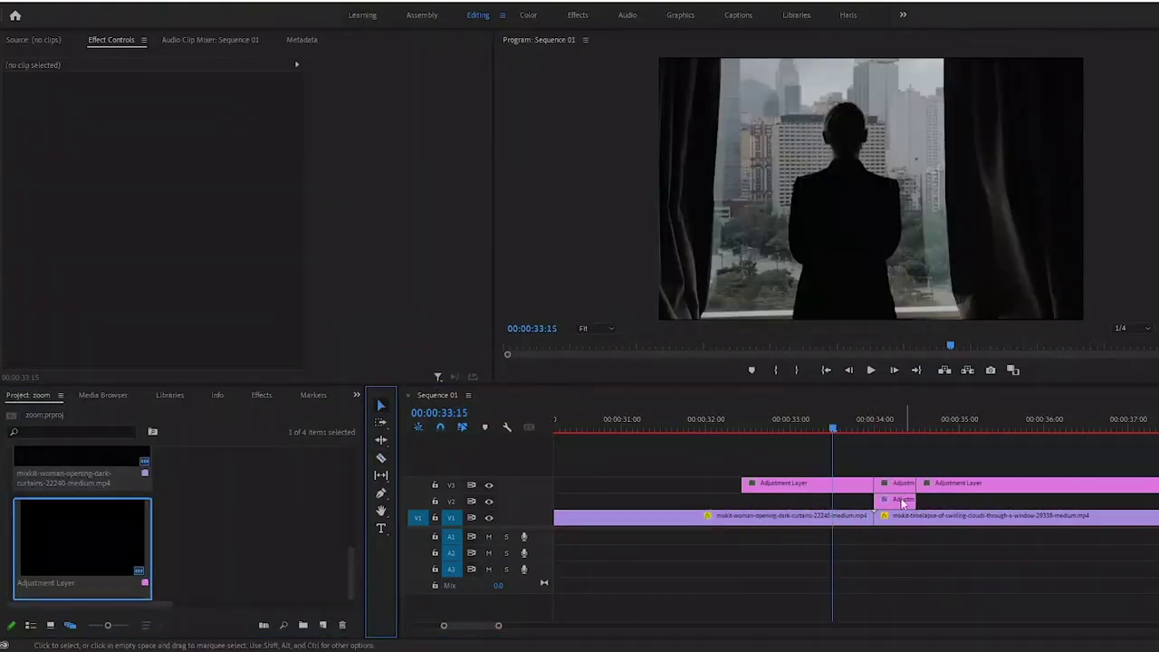
Delete the two outer pieces of the V3 adjustment layer and move the middle piece to V2, ending at the cut between the clips
click(838, 485)
key(Delete)
click(958, 489)
key(Delete)
drag(902, 486, 860, 504)
Find the Distort Transform effect and apply it to the adjustment layer over the end of the first clip
click(356, 395)
click(376, 471)
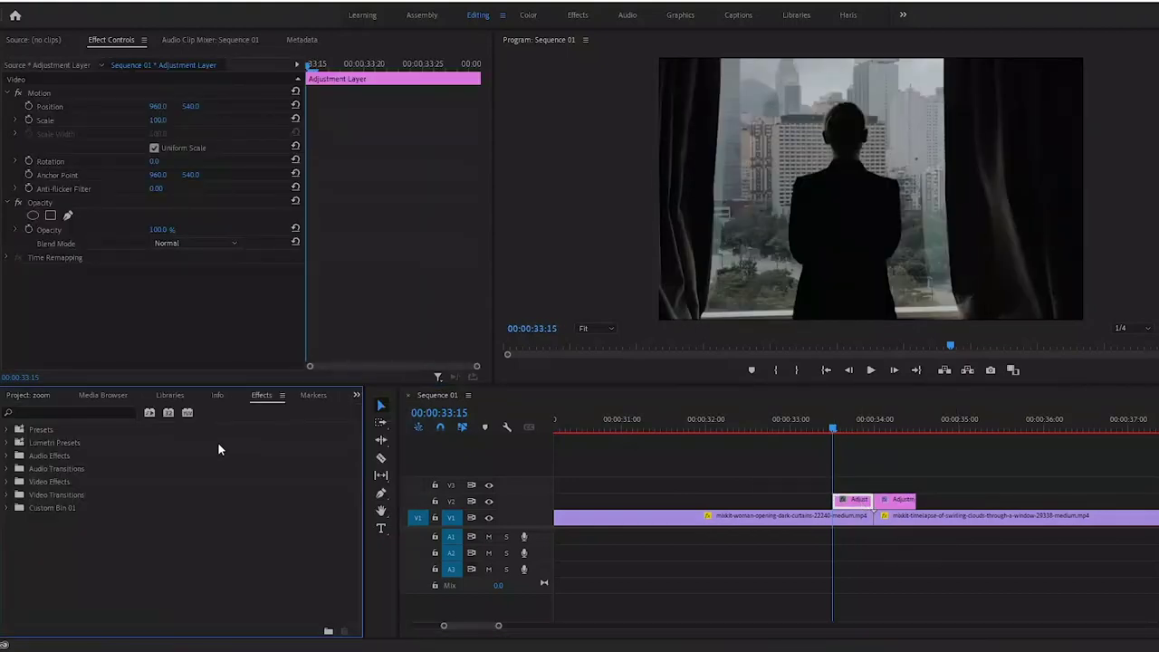
text(trans)
drag(59, 572, 855, 504)
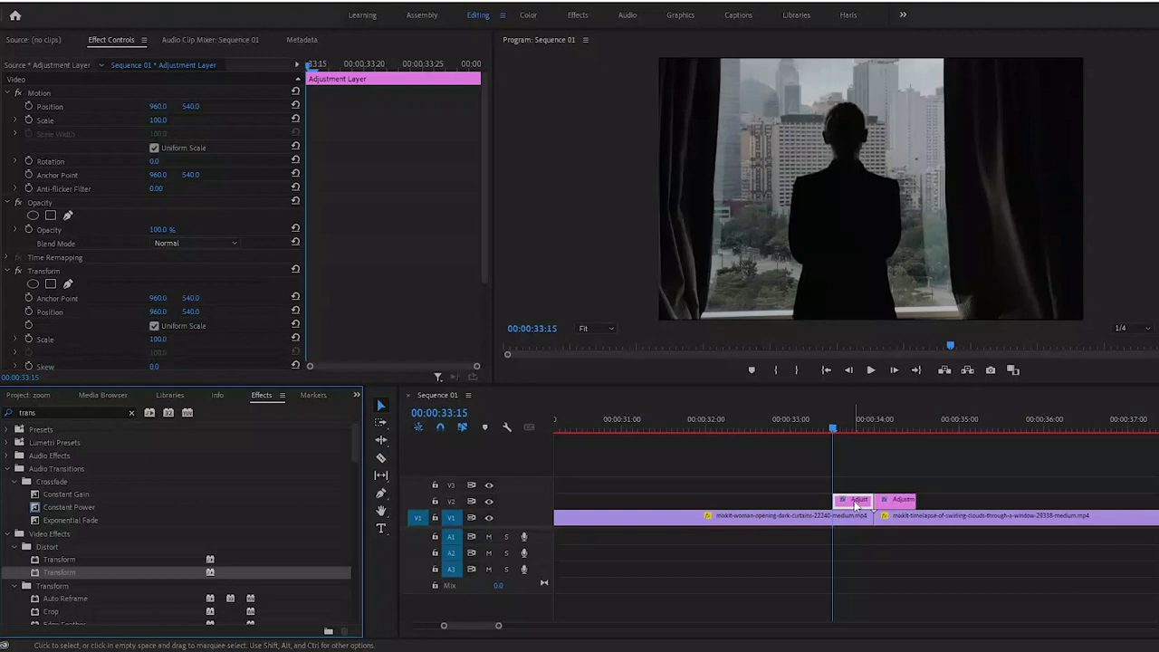
Keyframe the Transform Scale at 100 at the layer's start and about 202 at 00:00:33:28
click(485, 256)
scroll(93, 263, down, 5)
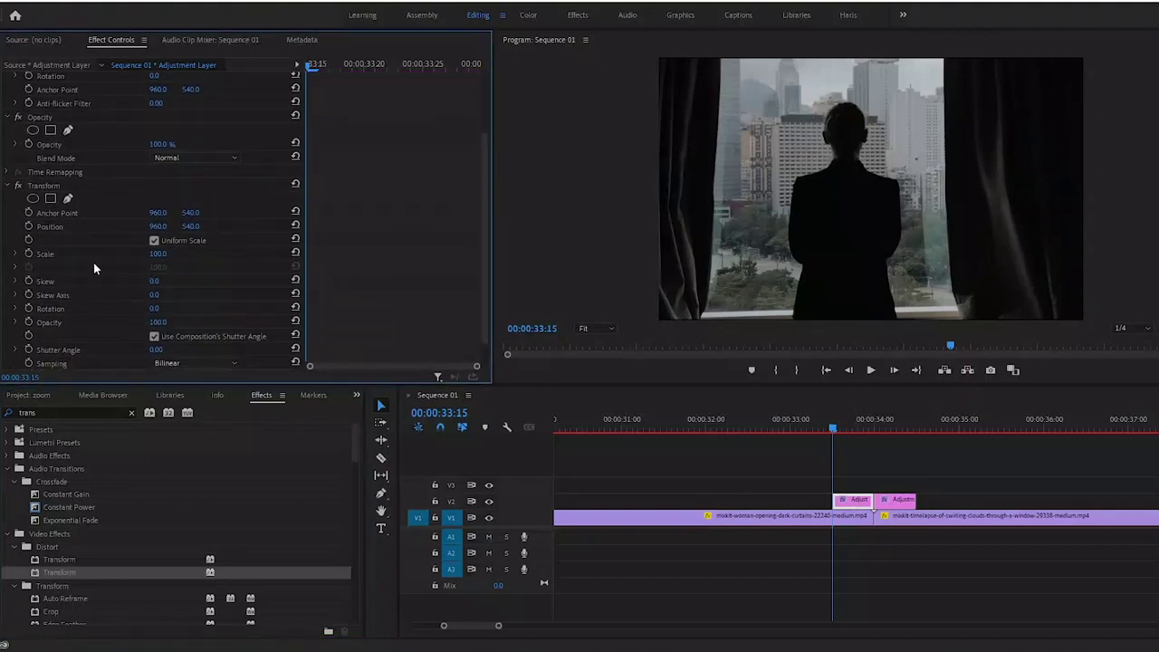
click(28, 253)
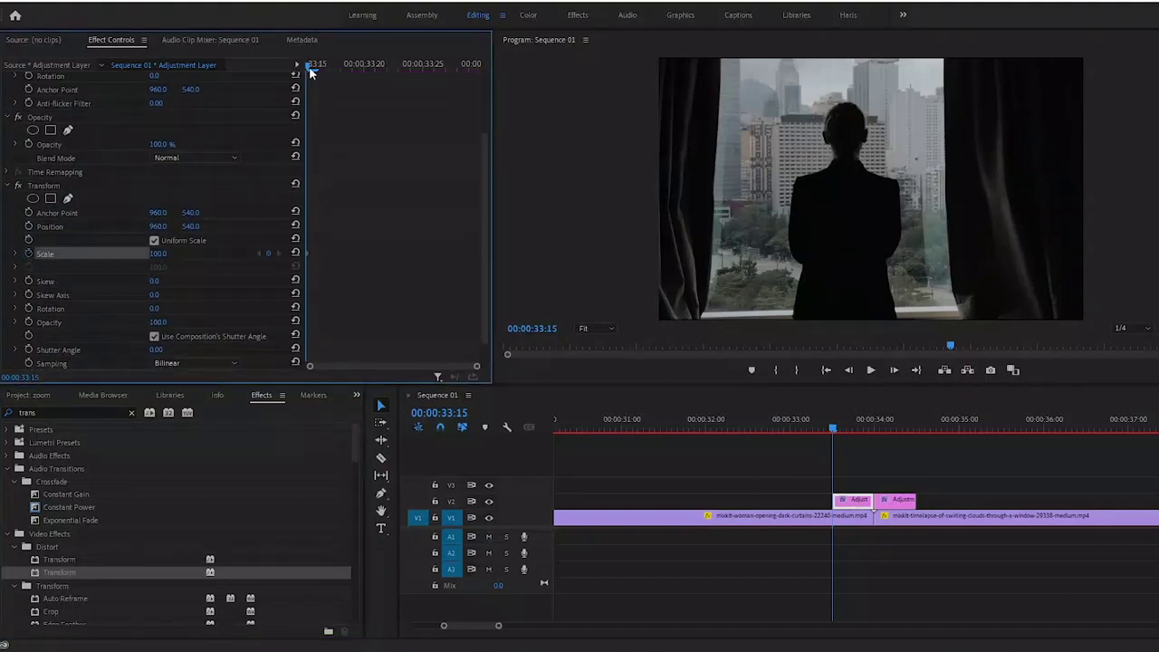
drag(308, 70, 457, 79)
drag(156, 253, 248, 254)
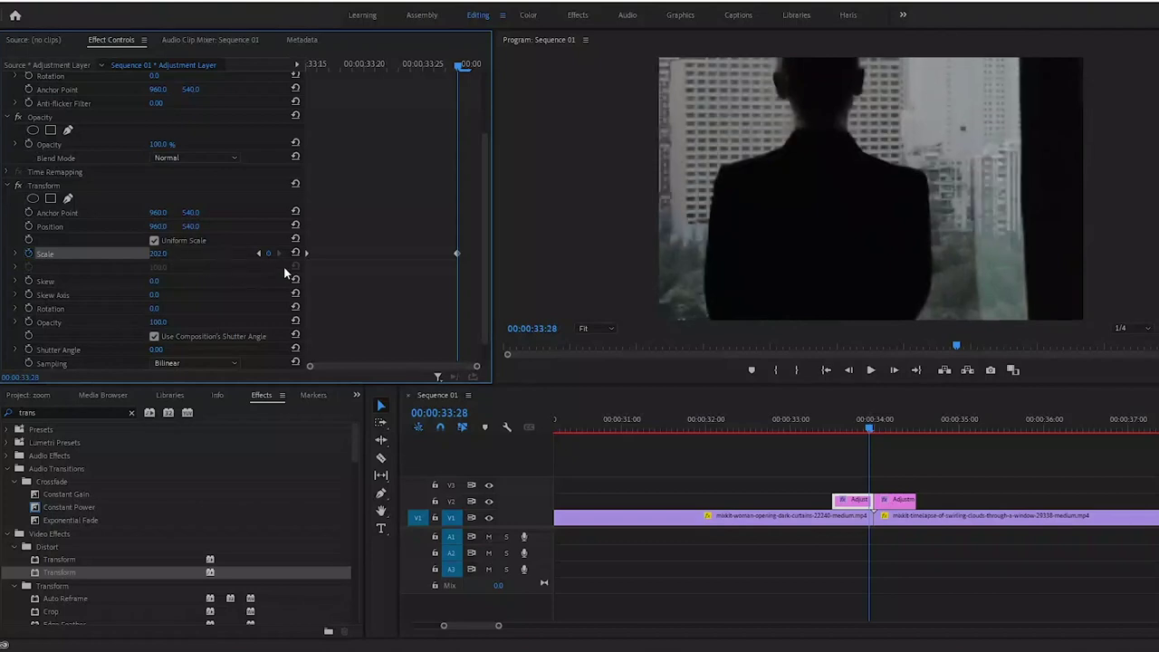
Apply temporal easing to both Transform Scale keyframes
right_click(305, 253)
click(335, 449)
right_click(457, 254)
click(492, 439)
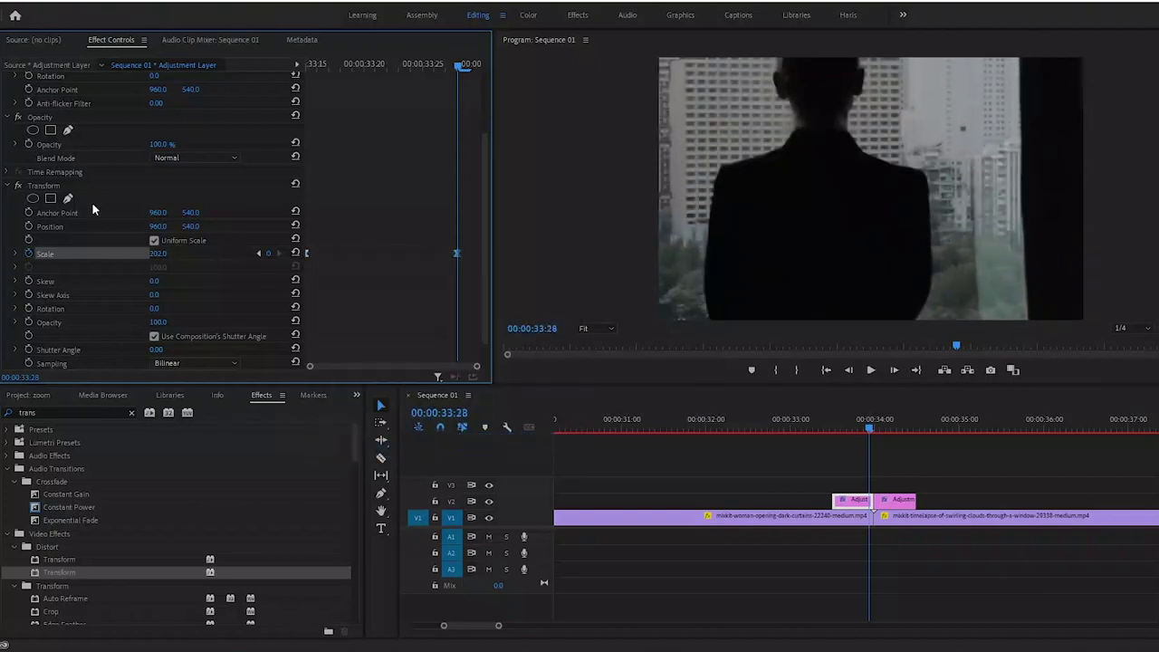
Expand the Scale graph, reshape its curve to accelerate towards the end, and move the last keyframe to the layer's end
click(14, 254)
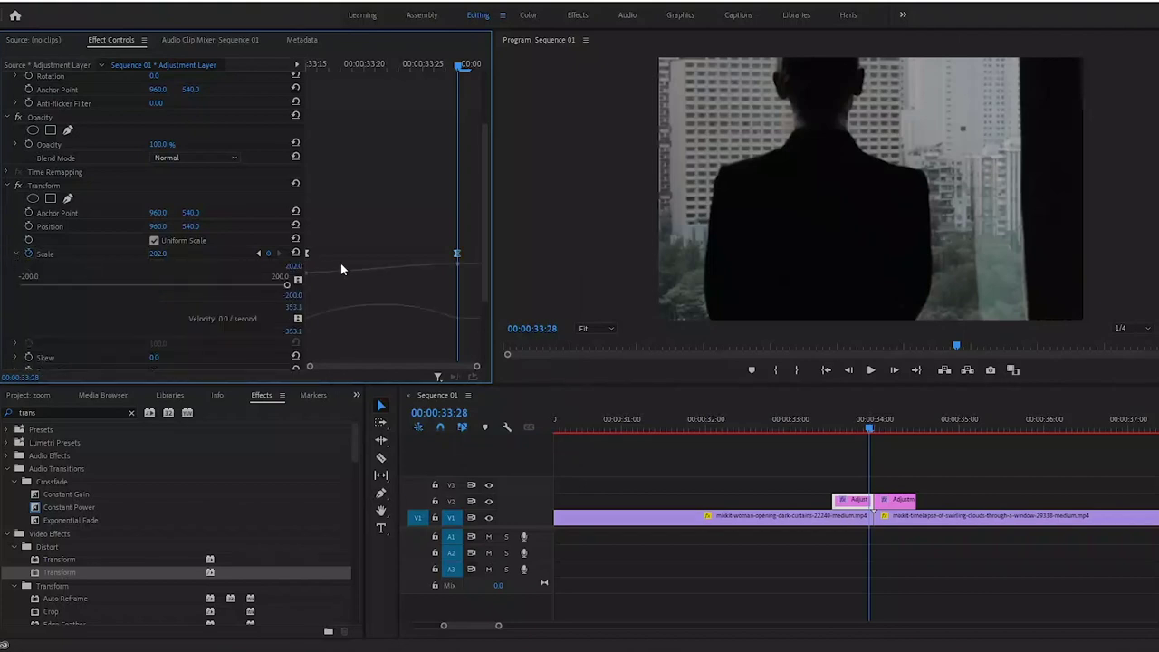
scroll(434, 362, down, 2)
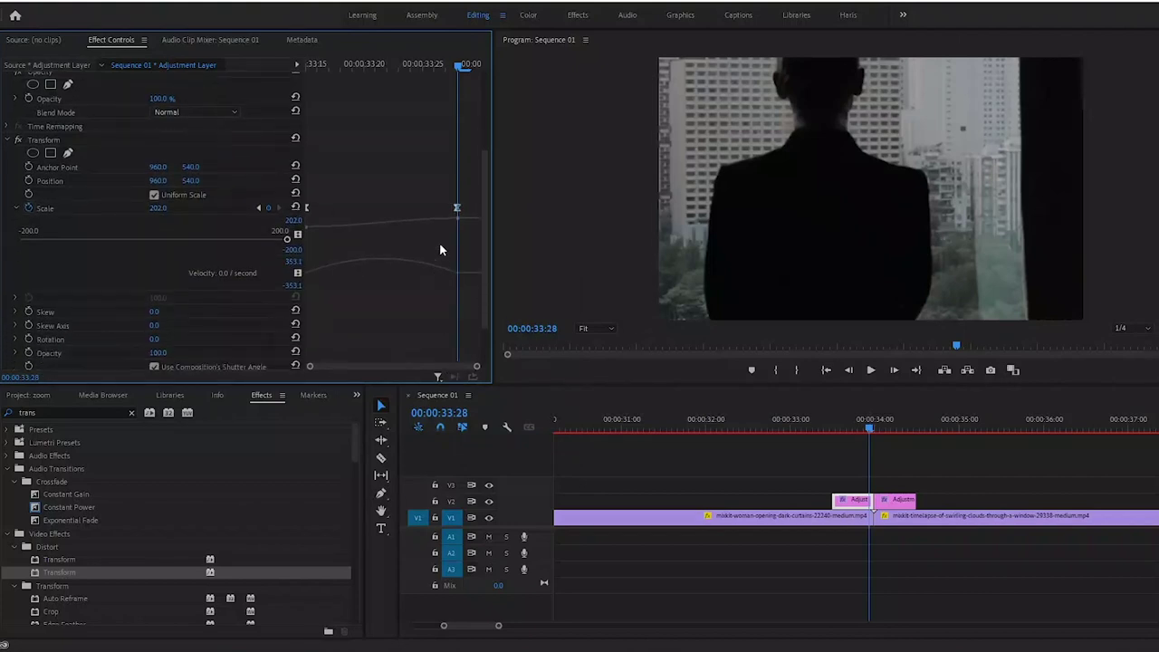
drag(307, 228, 307, 224)
drag(434, 220, 478, 215)
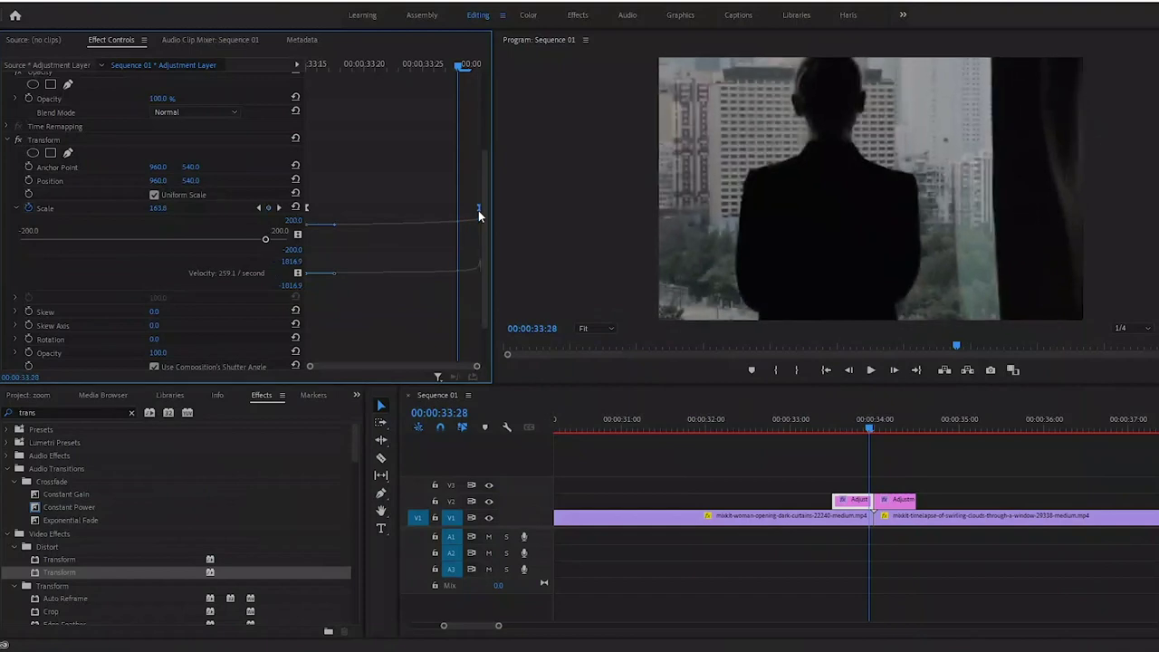
Play back the sequence around the cut to review the zoom-in animation
click(845, 427)
key(space)
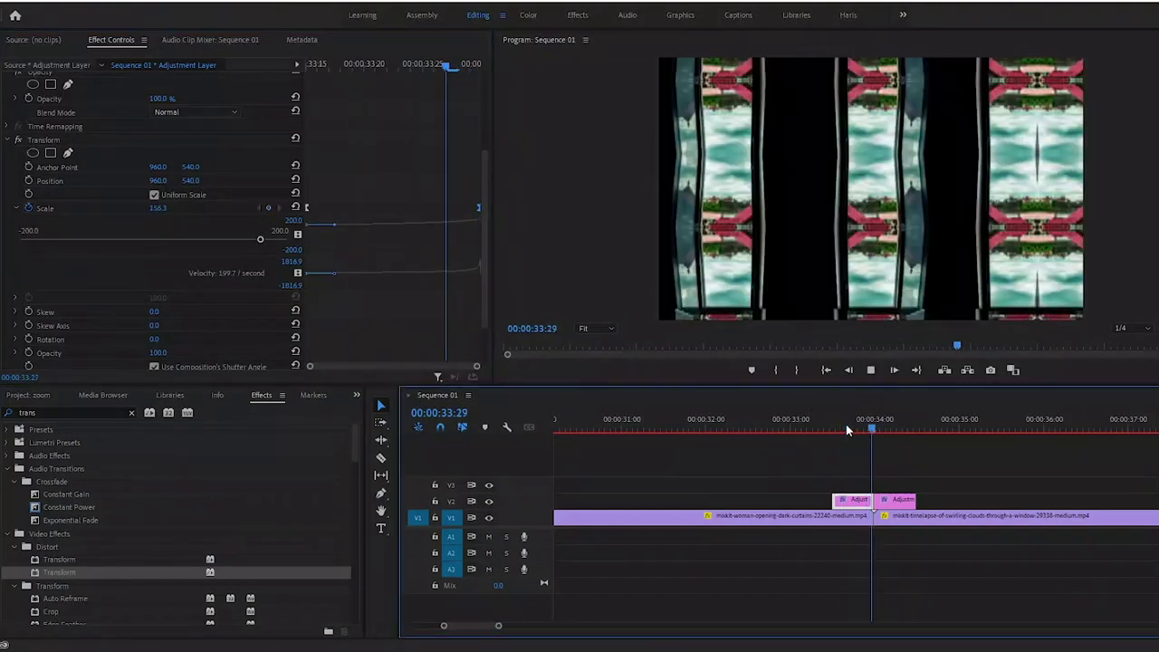
key(space)
click(829, 424)
click(829, 424)
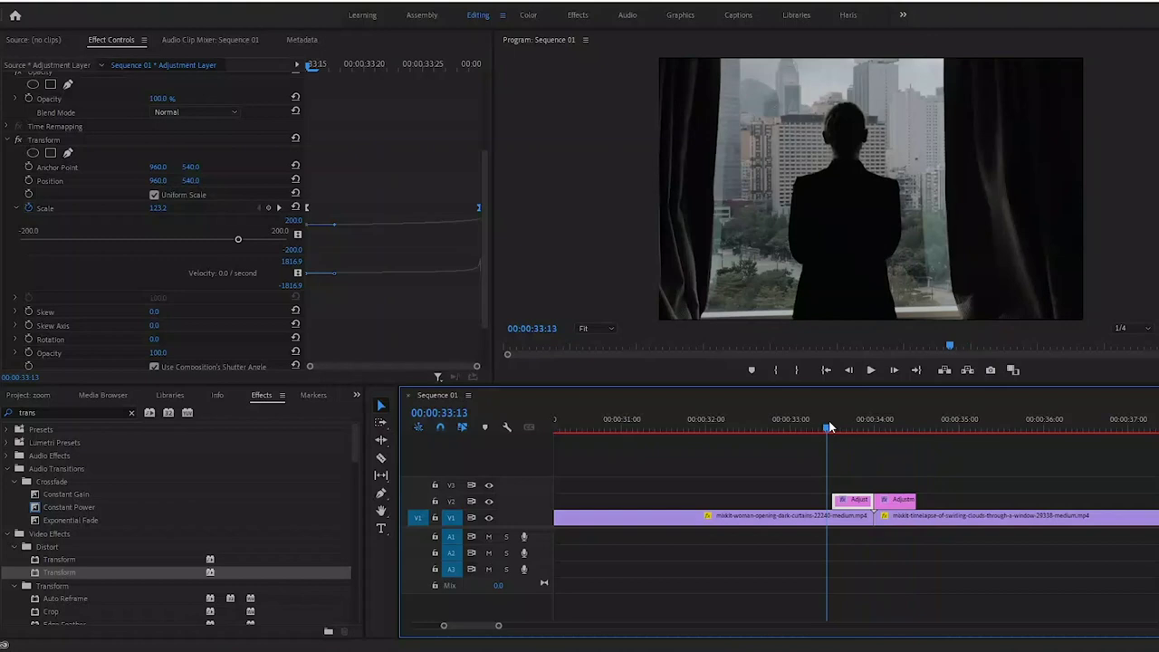
key(space)
click(829, 424)
click(841, 427)
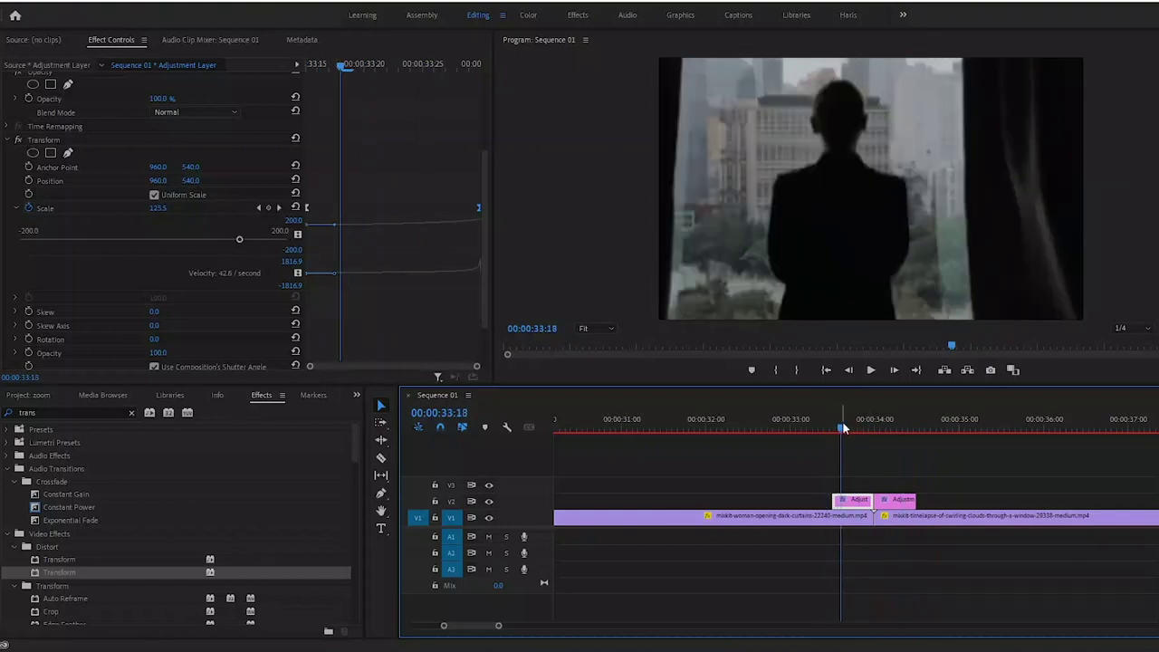
Turn off Use Composition's Shutter Angle in the Transform effect and set the Shutter Angle to 100
scroll(171, 351, down, 1)
click(156, 366)
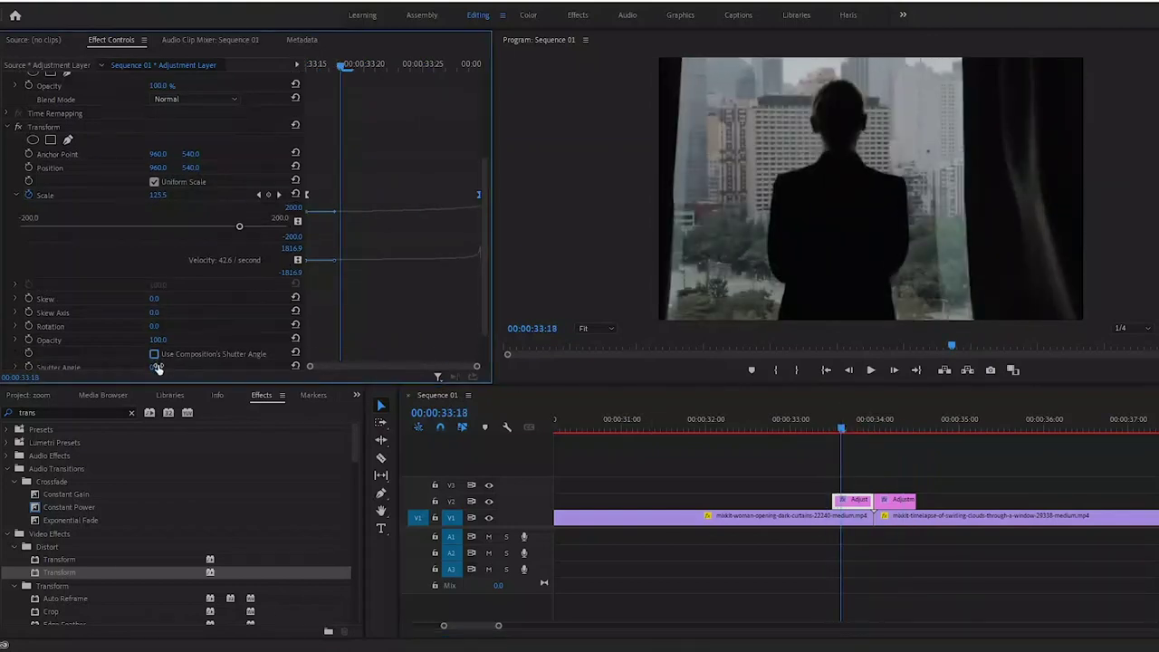
text(100)
key(Return)
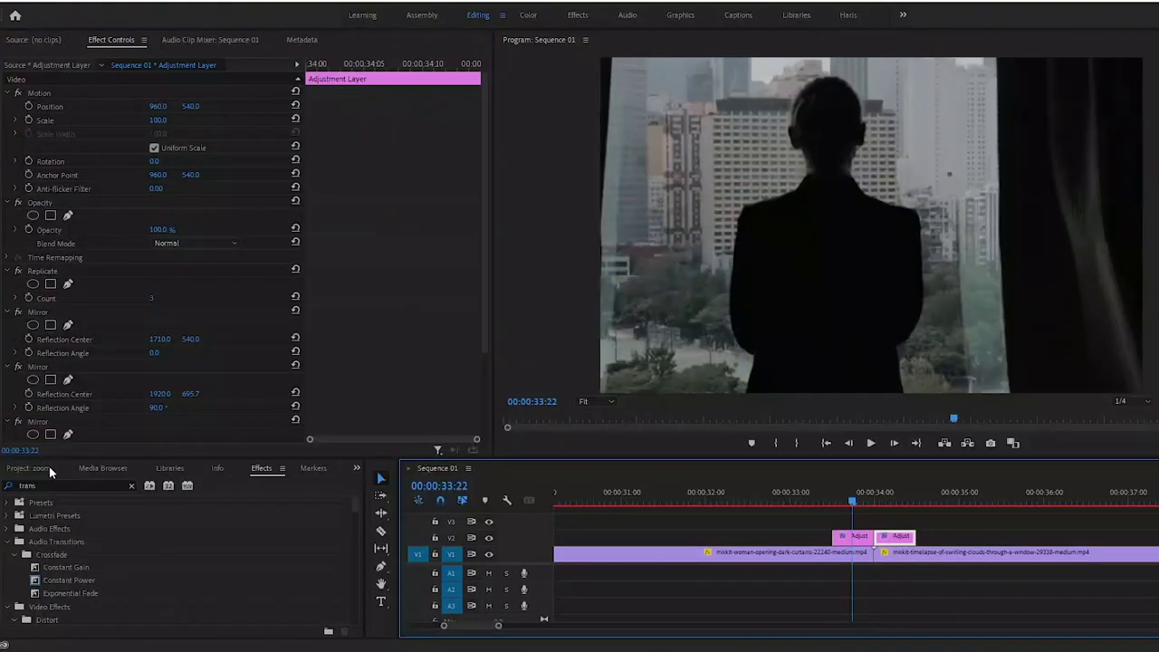
Add another adjustment layer on V3 at the start of the second clip and trim it to match the layer below
click(46, 465)
scroll(189, 557, down, 1)
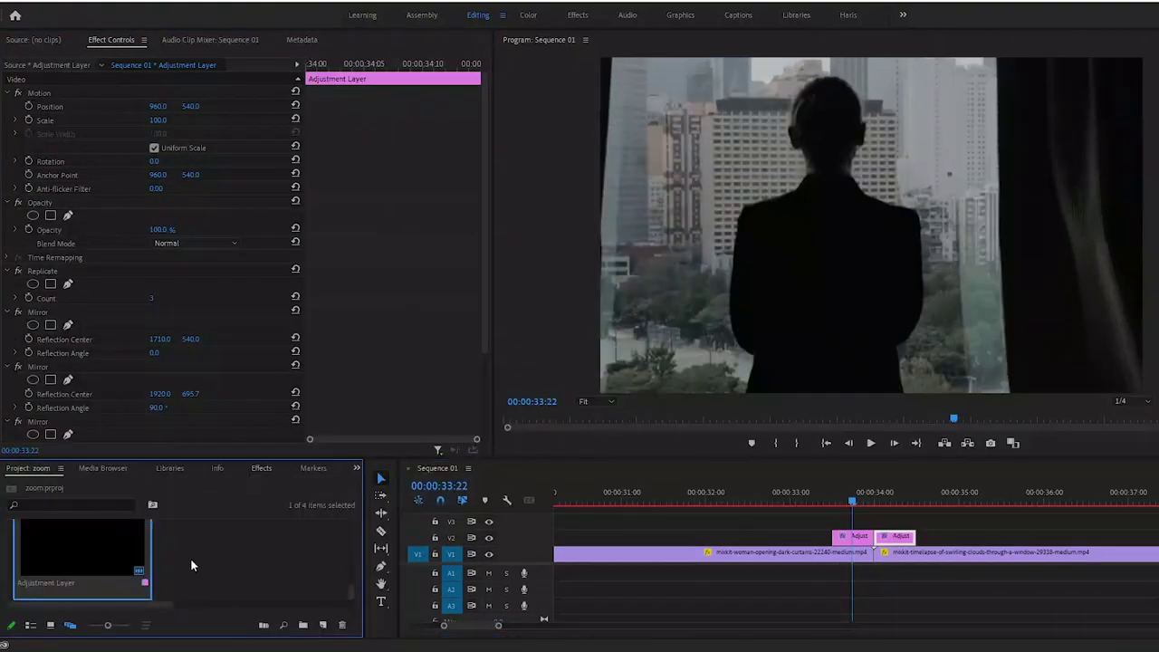
drag(62, 551, 875, 523)
drag(1116, 523, 915, 522)
click(897, 523)
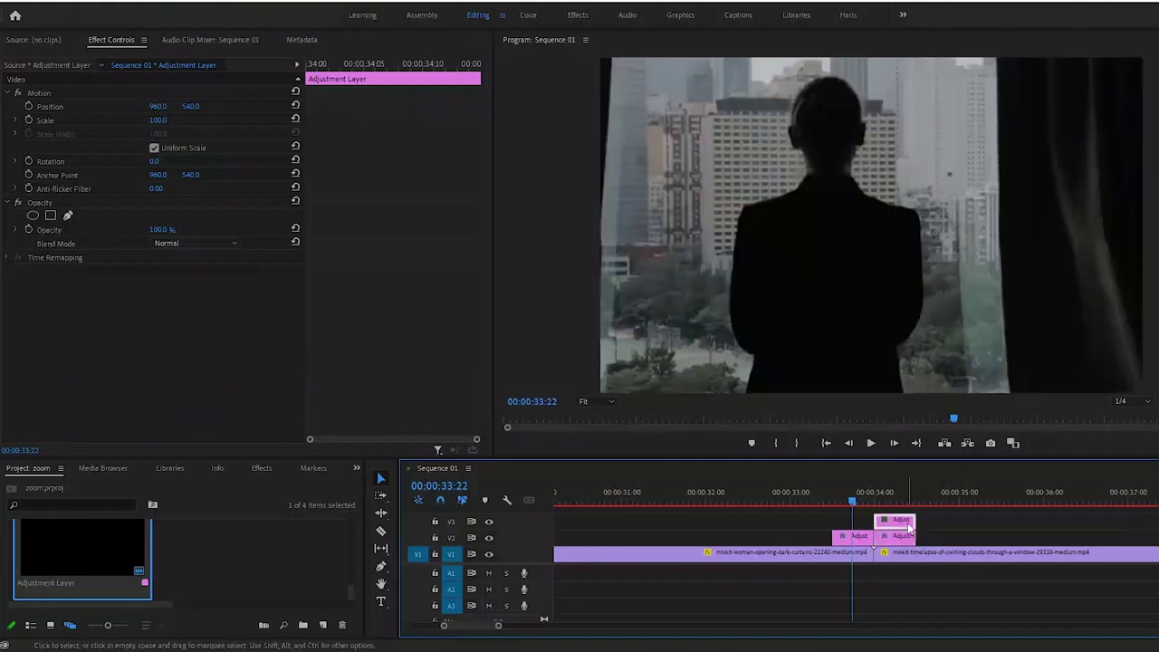
Apply the Distort Transform effect to the new V3 adjustment layer
click(356, 468)
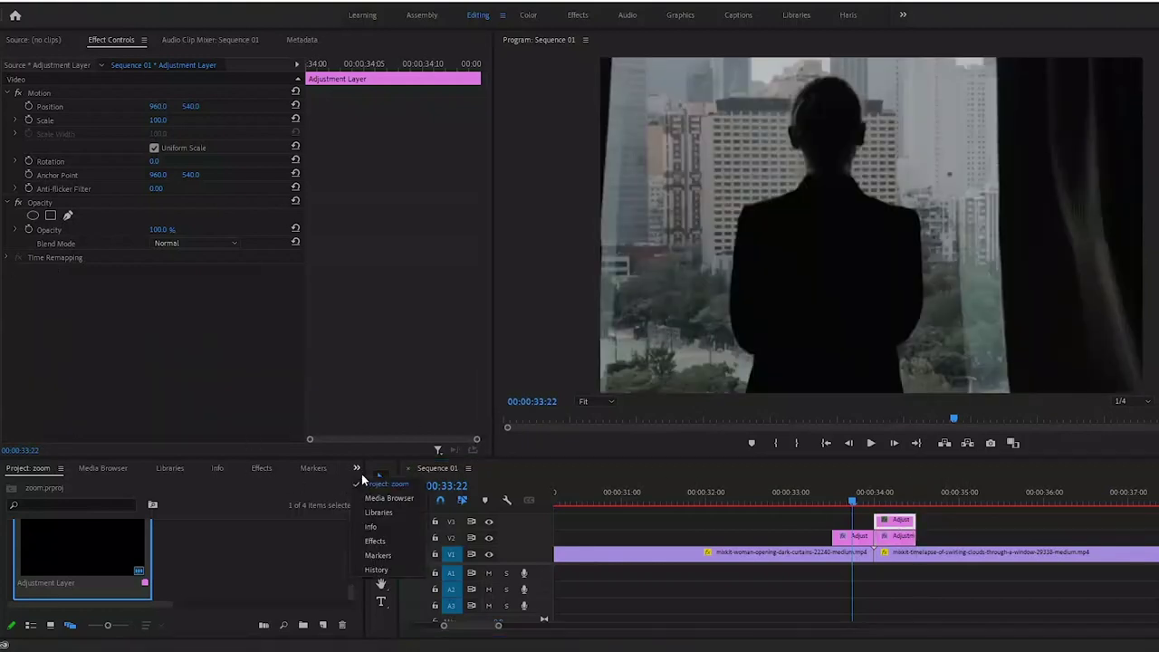
click(377, 541)
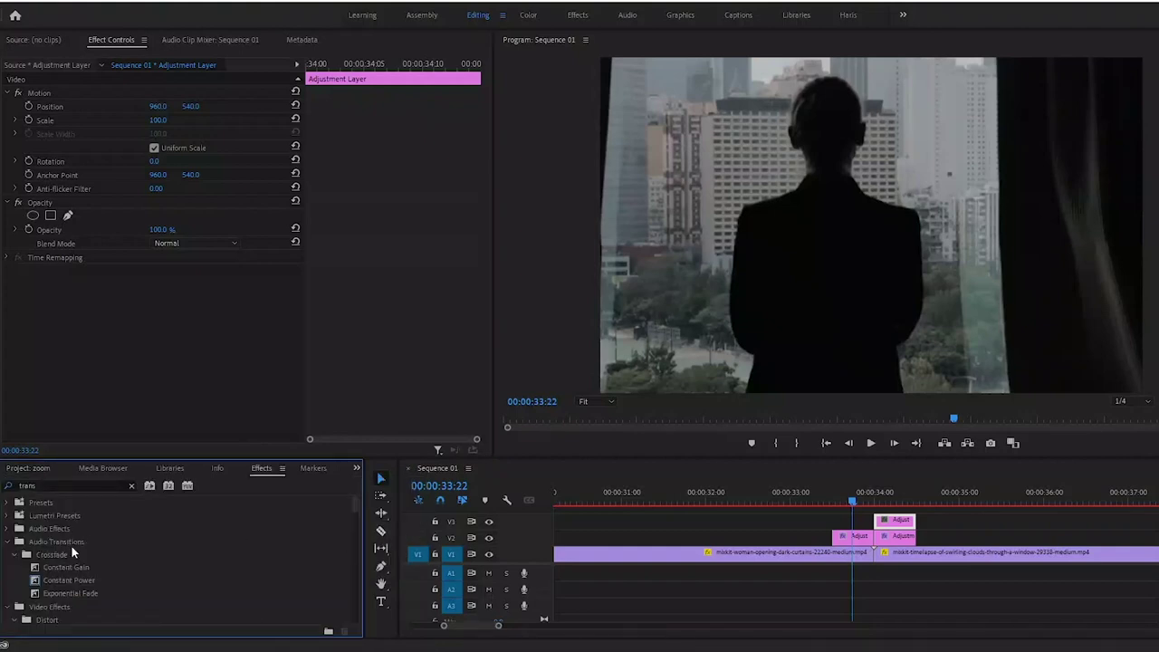
scroll(65, 588, down, 3)
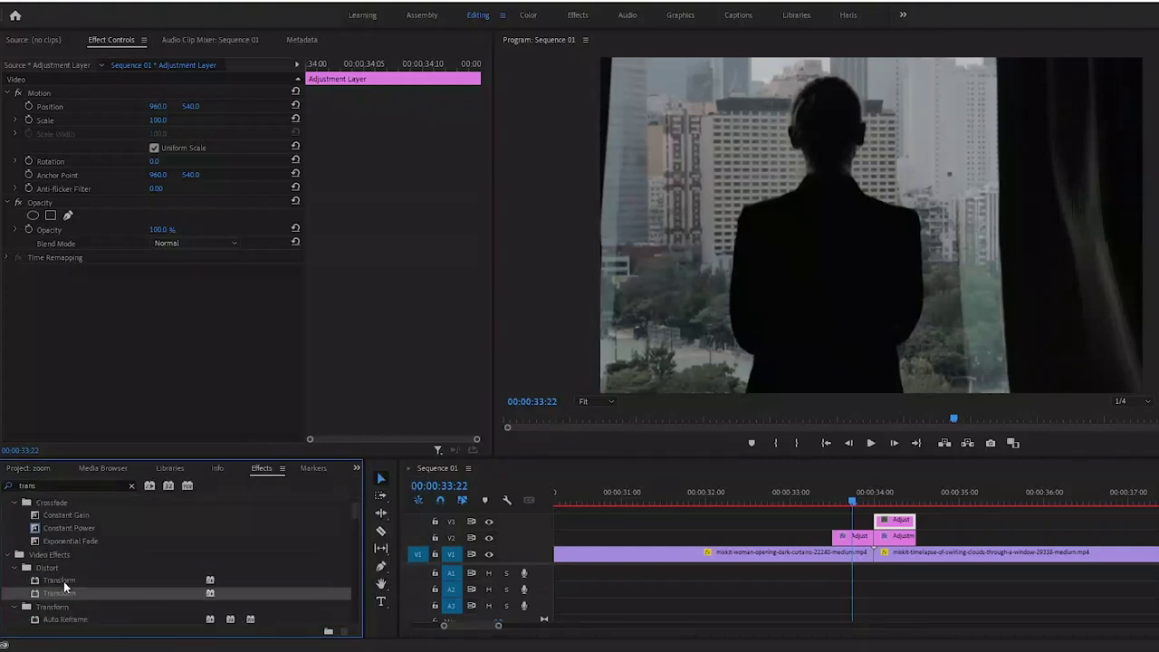
drag(62, 591, 901, 523)
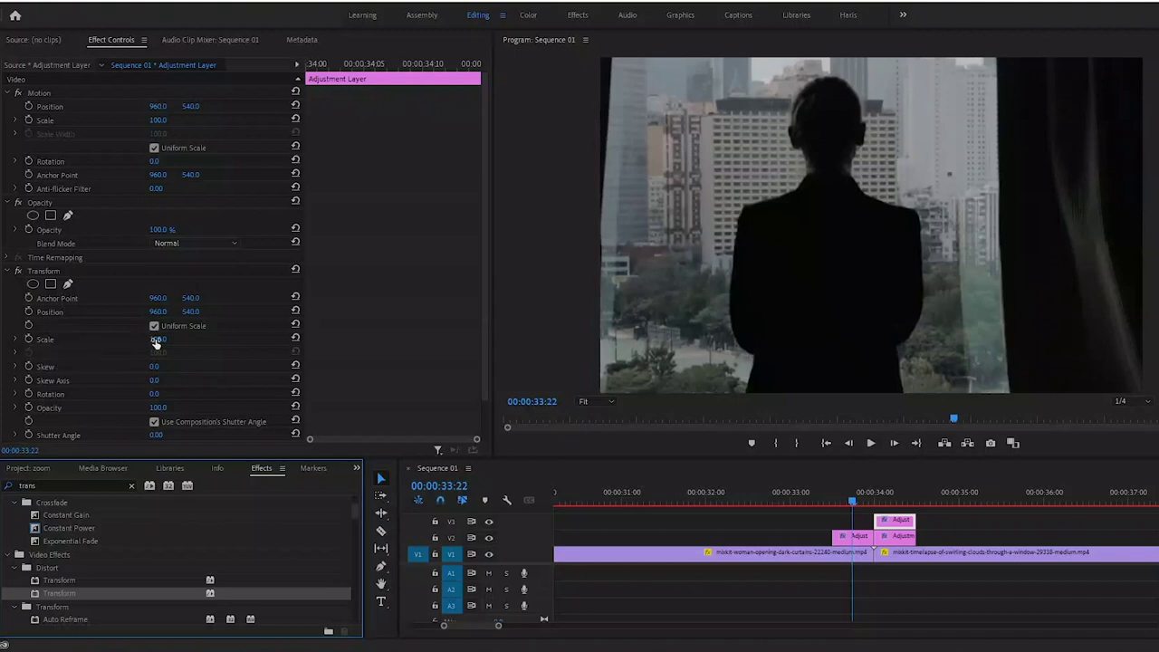
Set the V3 adjustment layer's Transform Scale to 191 and add a Scale keyframe at 00:00:34:00
click(897, 494)
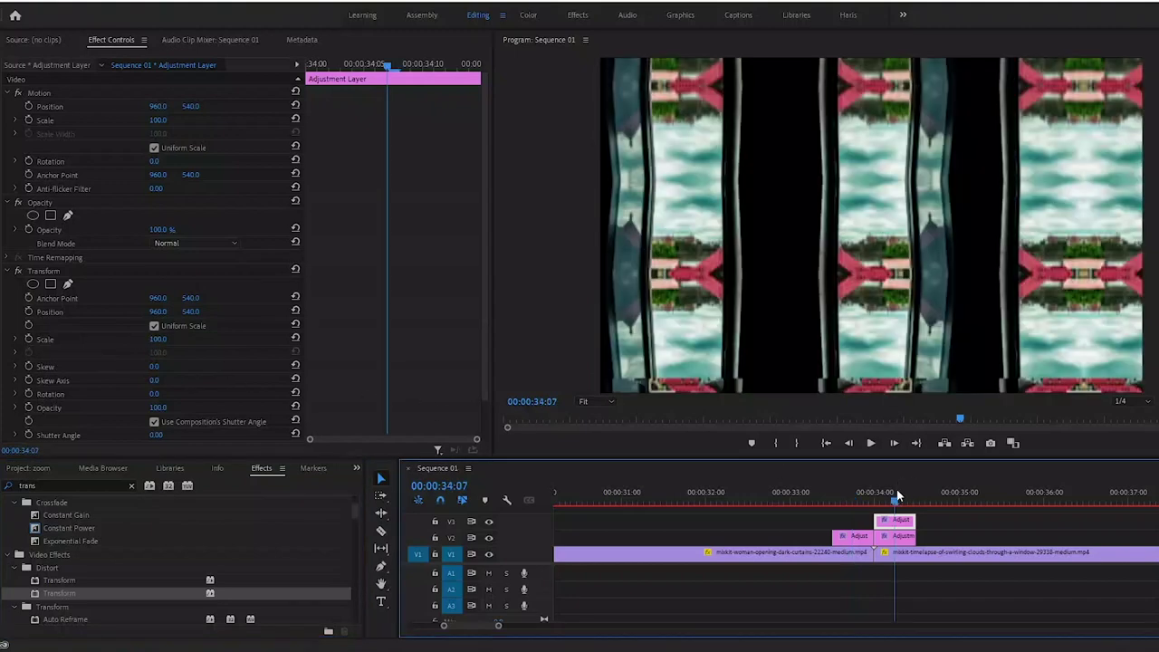
drag(156, 342, 238, 342)
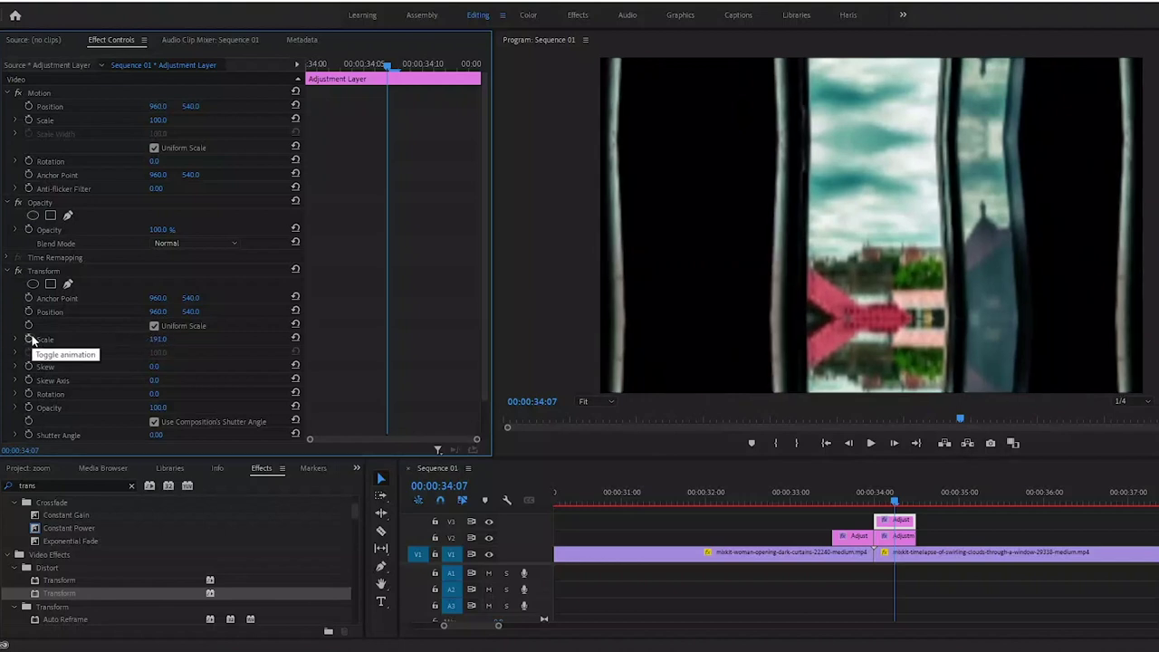
drag(388, 68, 305, 72)
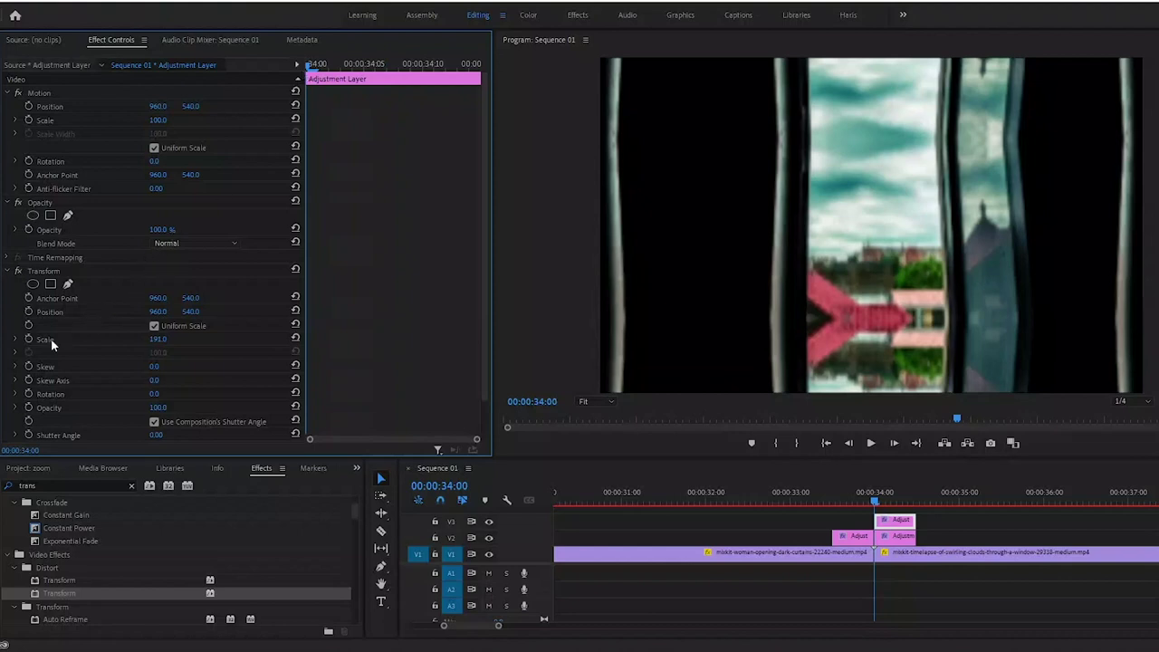
click(28, 340)
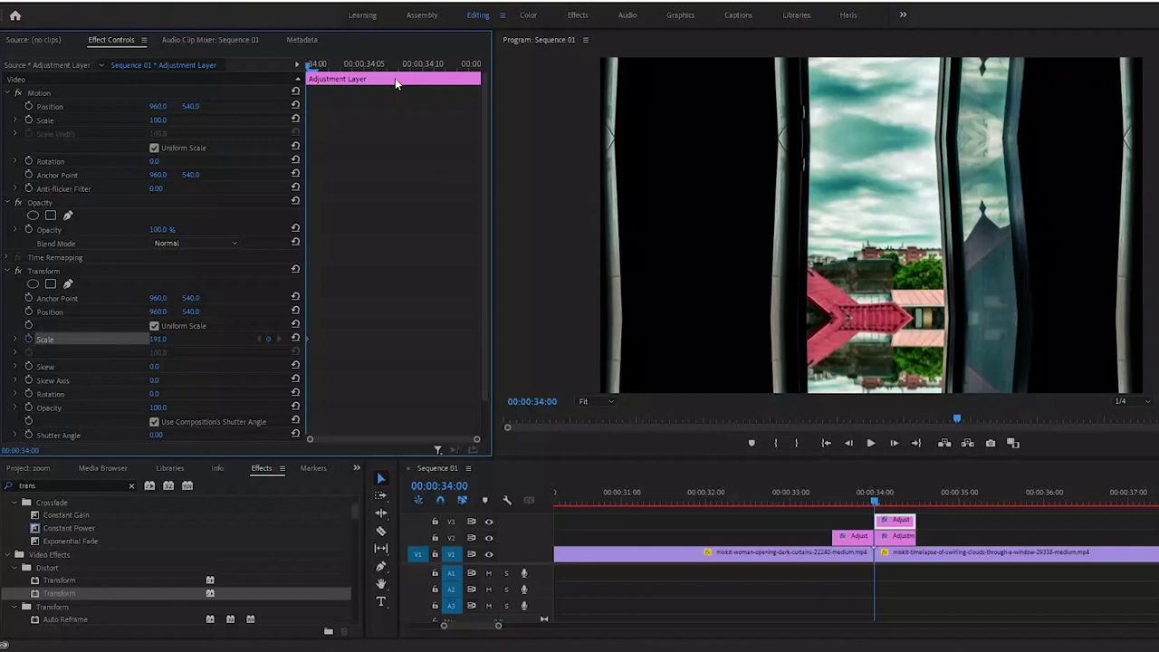
Add a second Transform Scale keyframe of 300 at 00:00:34:05 on the V3 adjustment layer
key(shift+Right)
key(shift+Right)
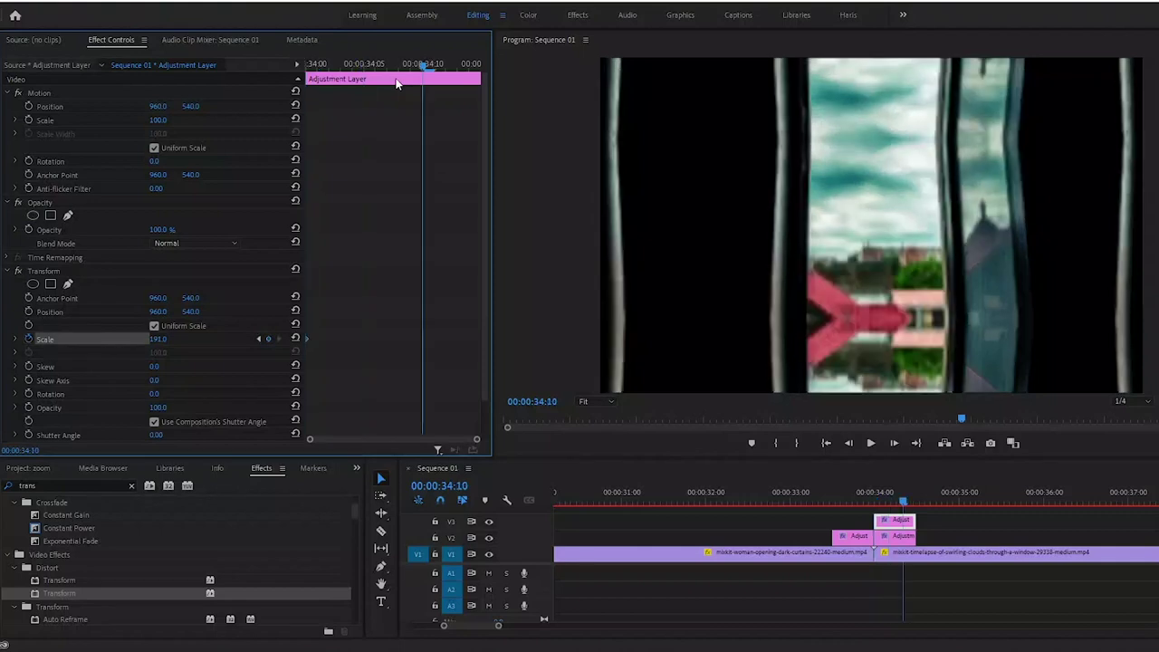
key(shift+Left)
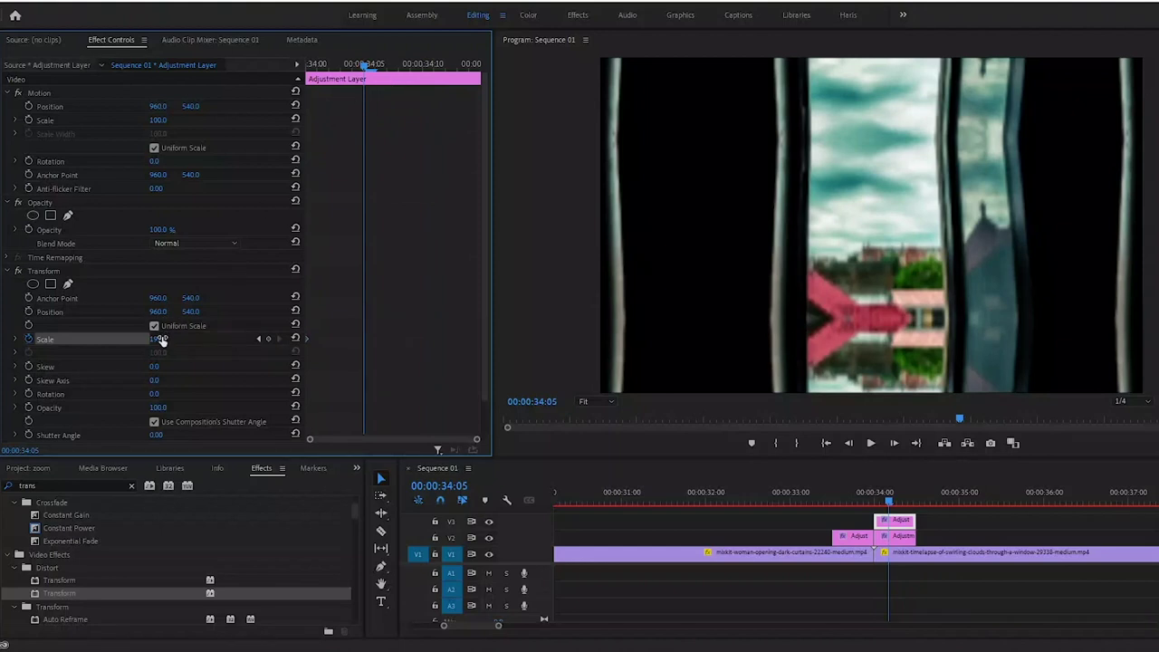
click(163, 339)
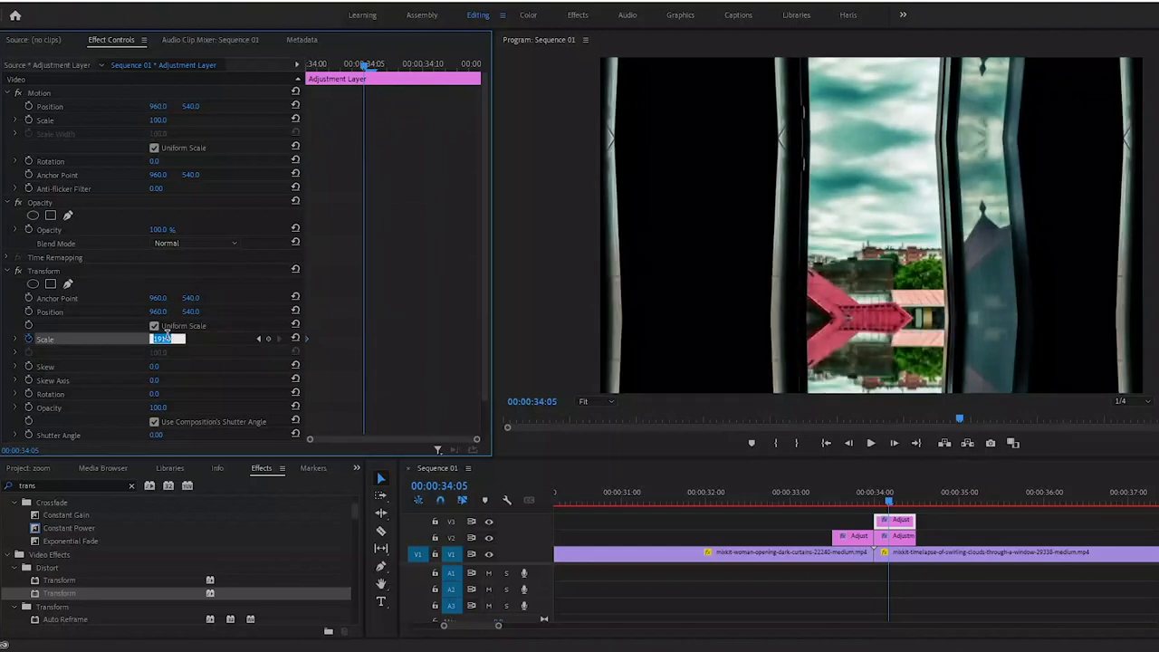
text(300)
key(Return)
Apply Ease Out to the first Transform Scale keyframe and Ease In to the second
right_click(306, 339)
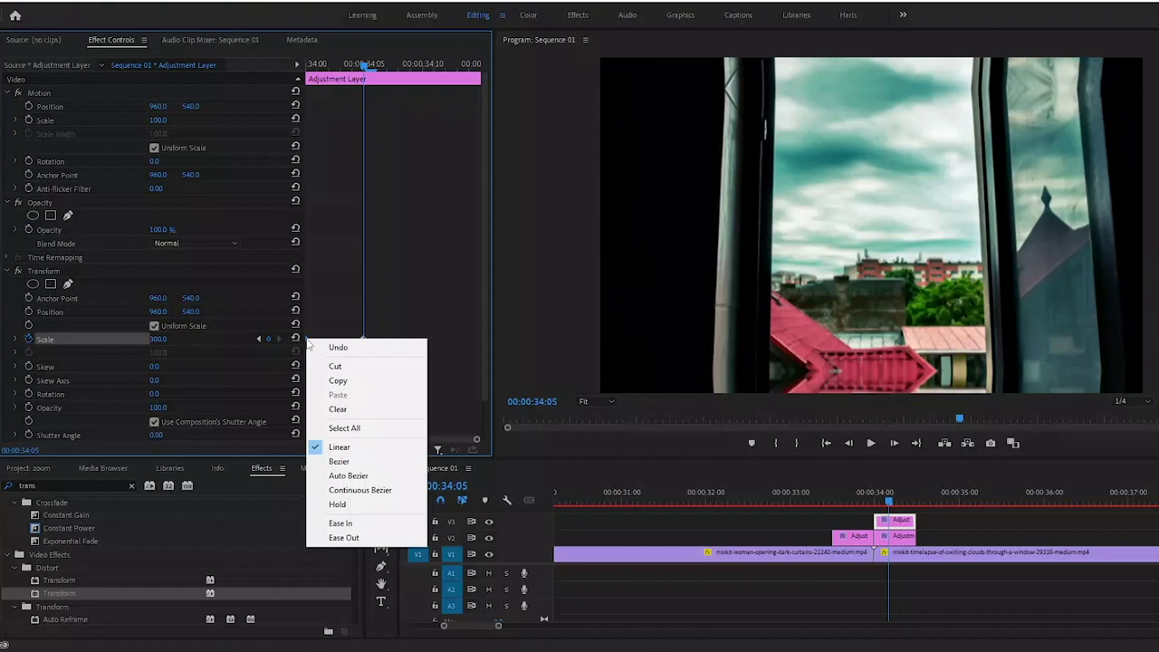
click(346, 537)
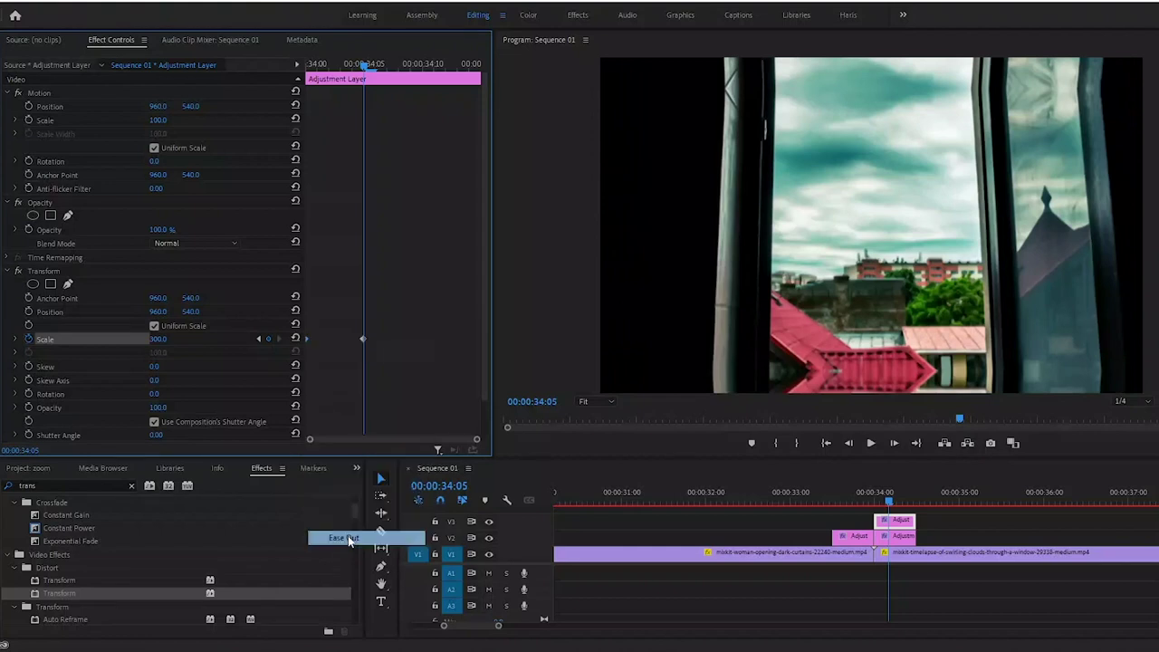
right_click(364, 339)
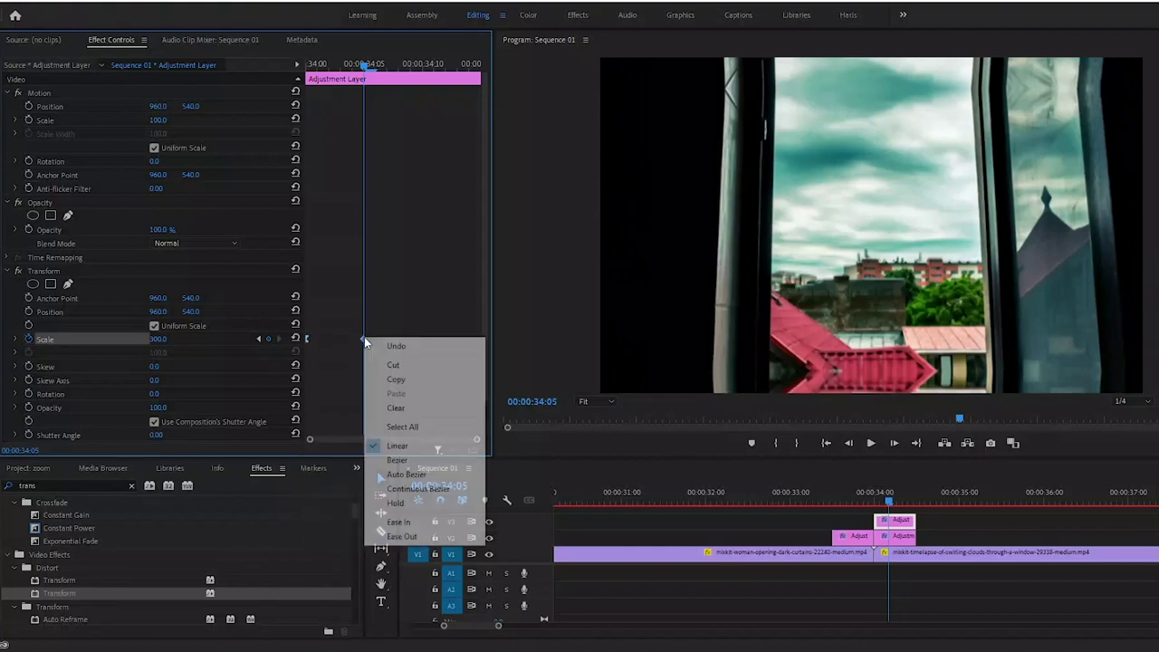
click(414, 523)
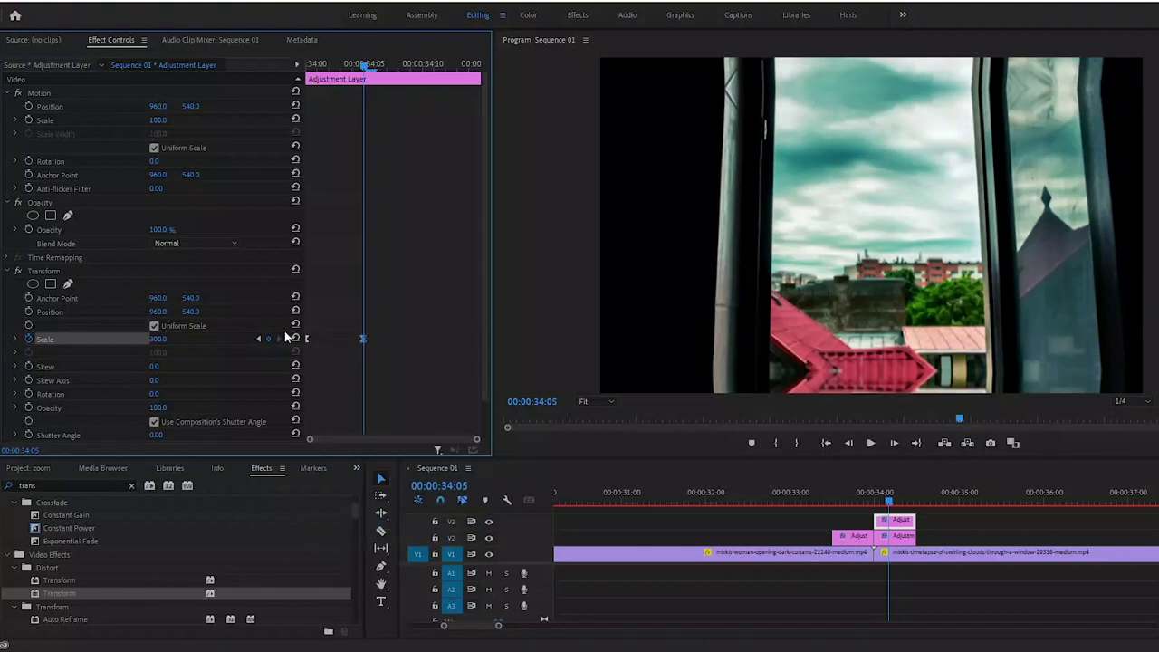
Reshape the Transform Scale curve to start fast and ease into the last keyframe, and preview the transition around the cut
click(16, 340)
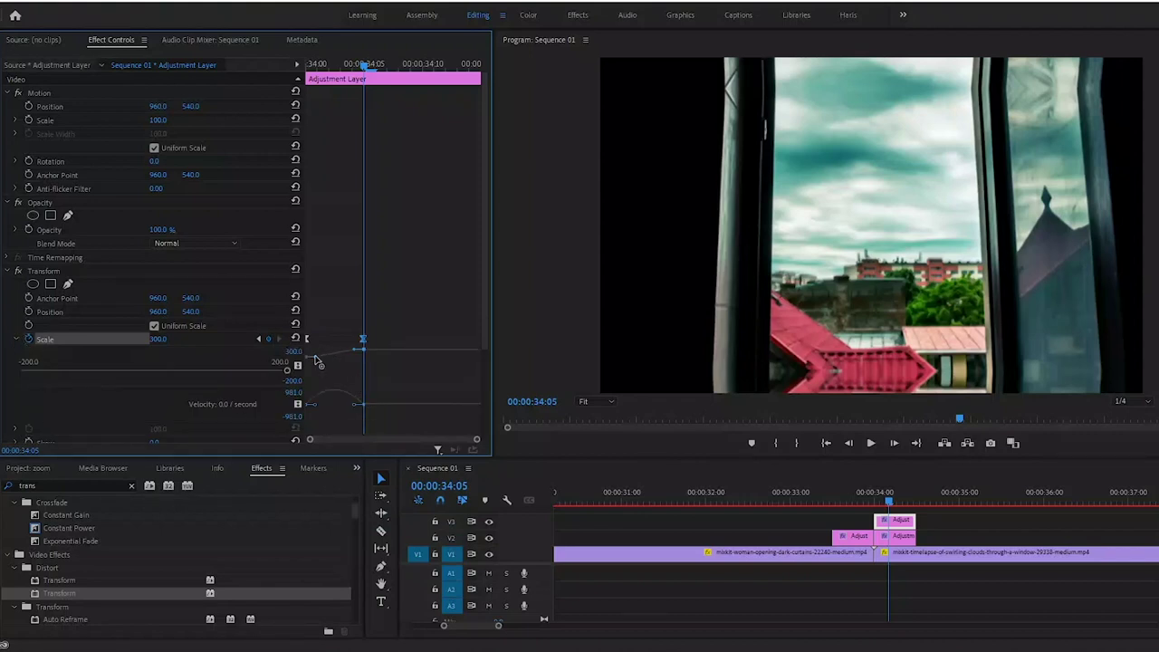
mouse_move(323, 355)
mouse_down()
mouse_move(306, 373)
mouse_move(354, 354)
mouse_move(327, 358)
mouse_up()
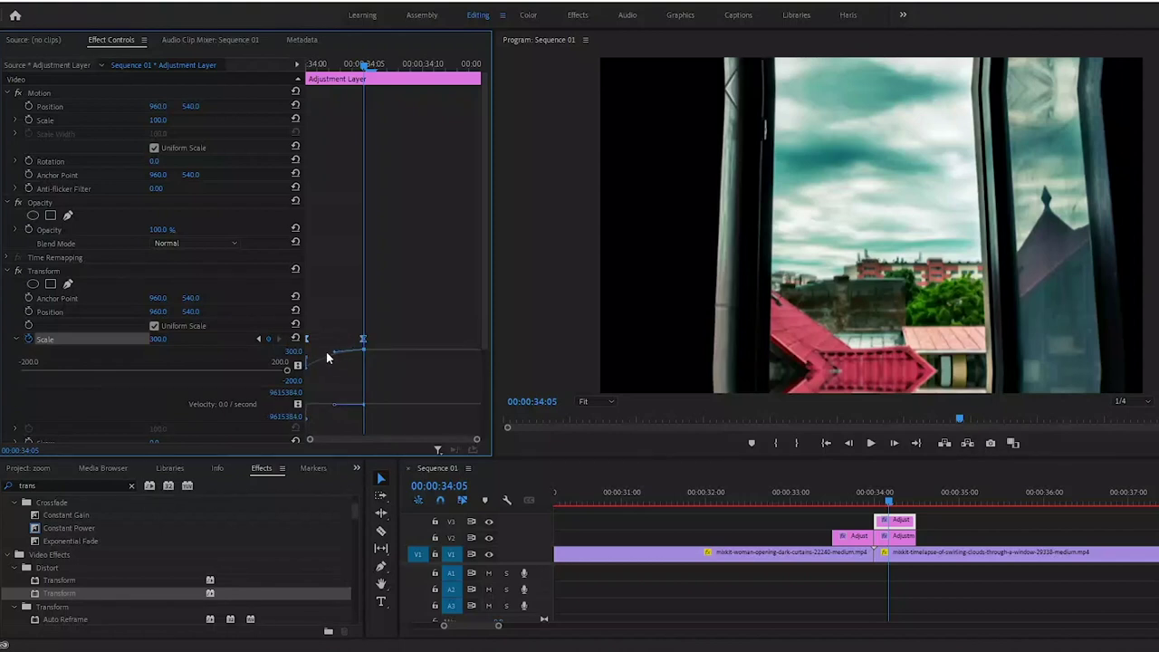
click(841, 501)
drag(831, 505, 889, 483)
Turn off Use Composition's Shutter Angle in the V3 layer's Transform effect and set the Shutter Angle to 100
scroll(287, 303, down, 3)
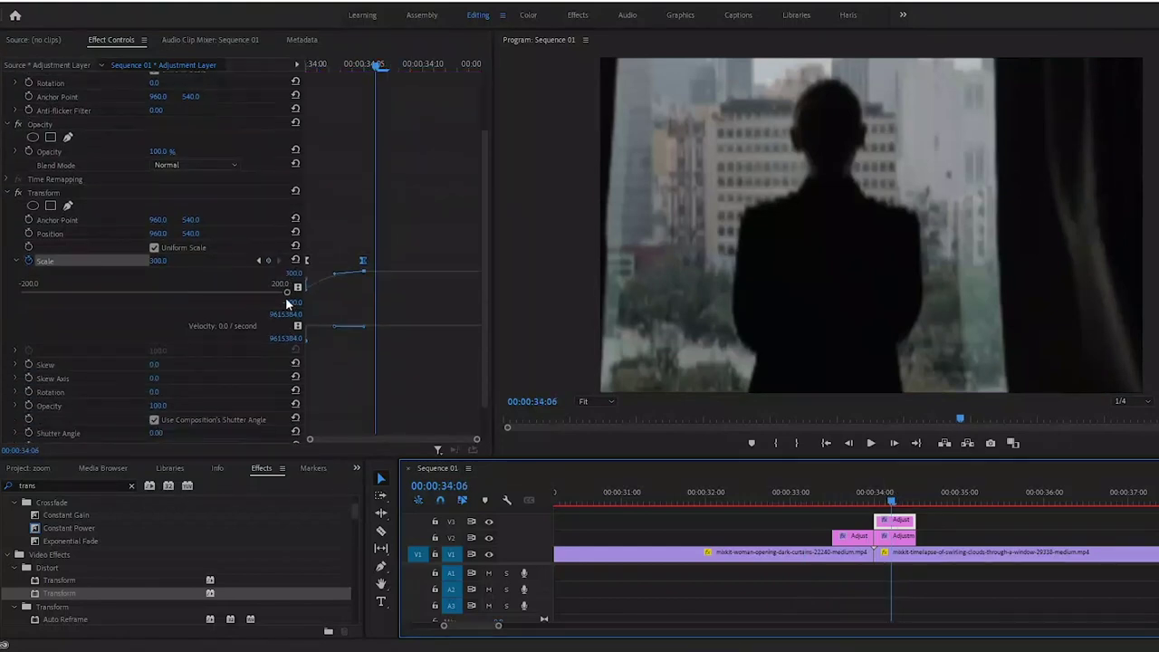
click(155, 381)
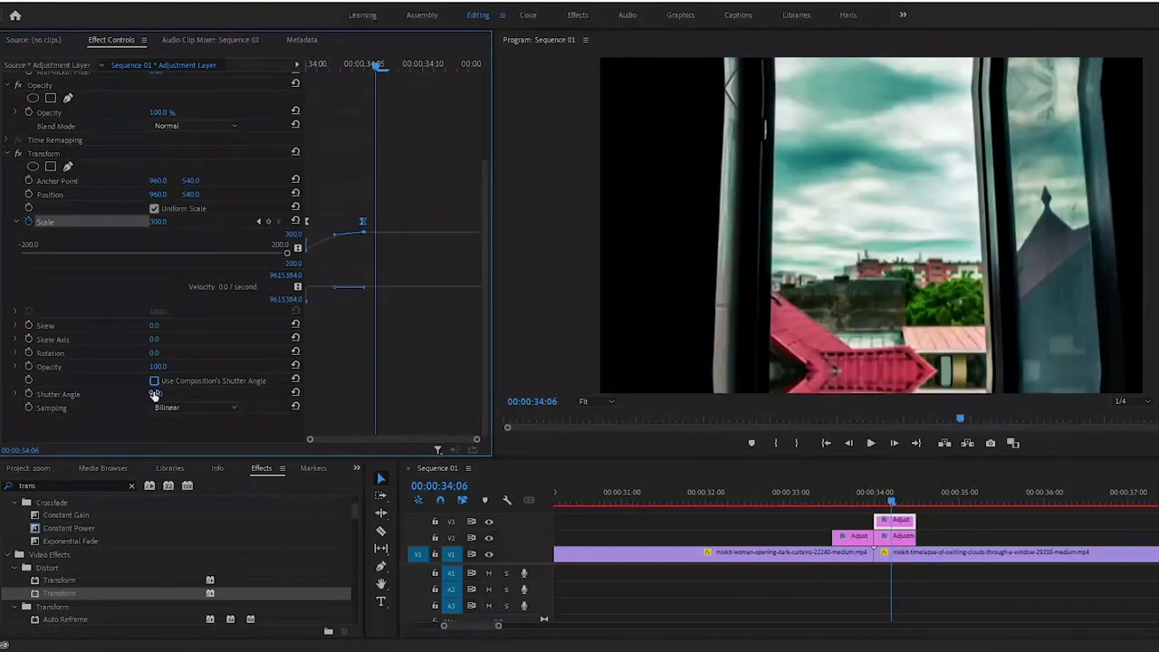
click(156, 394)
text(100)
key(Return)
Add a Transform Position keyframe at 00:00:34:02 with the position offset to 986, 546
key(Up)
key(Right)
key(Right)
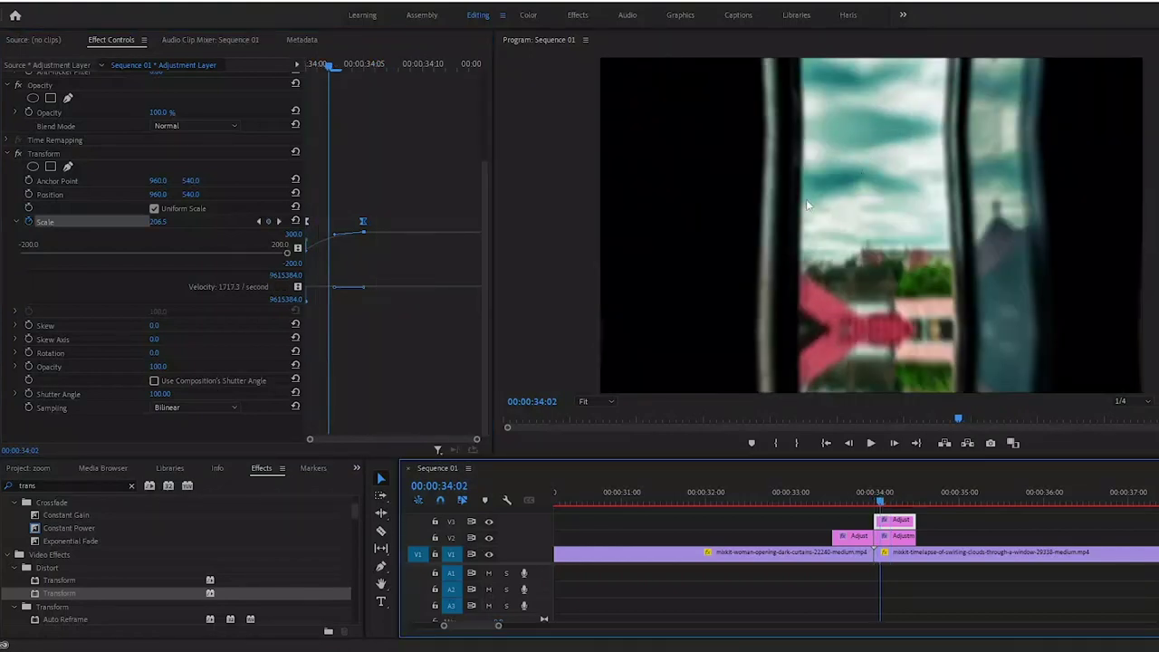
click(14, 224)
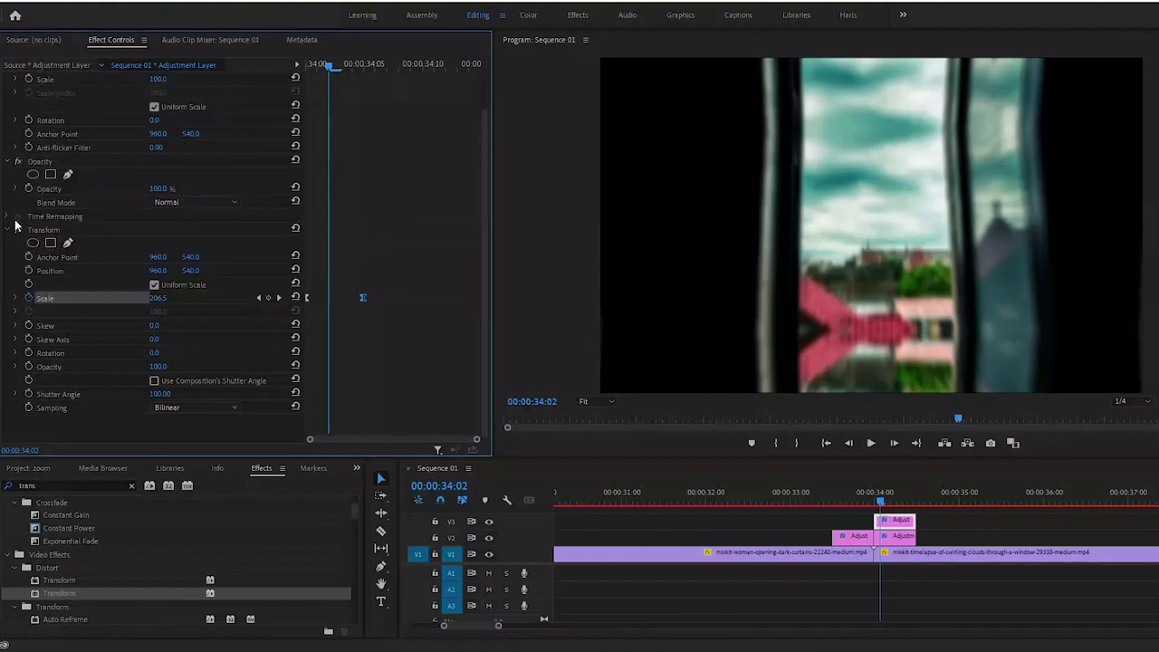
click(29, 272)
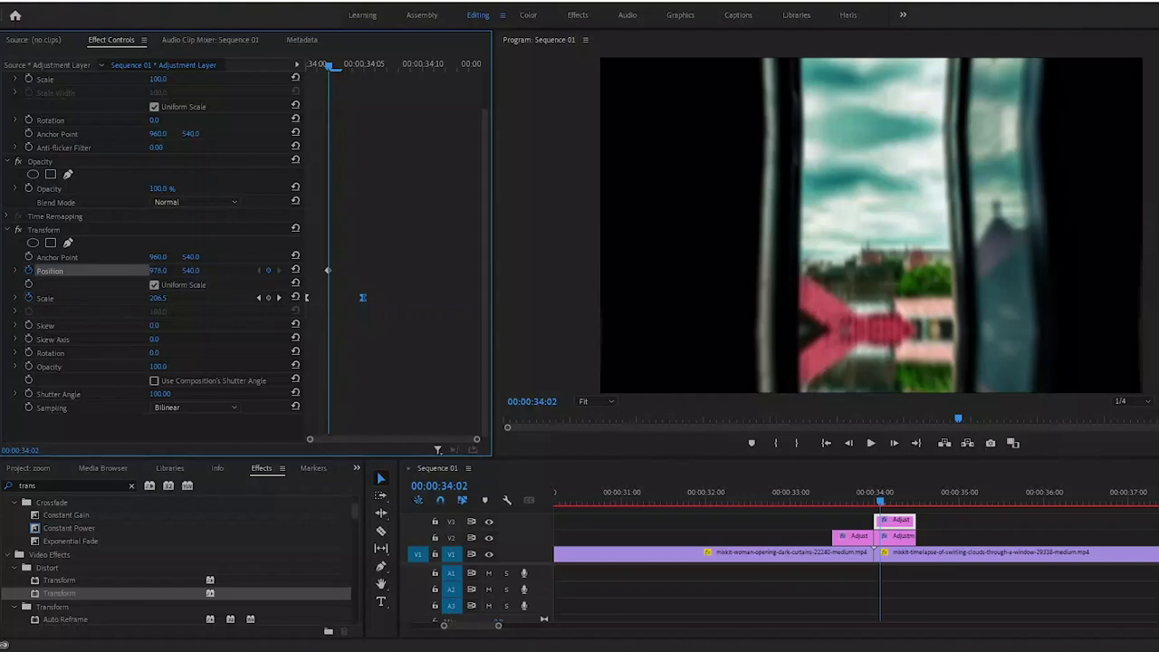
drag(158, 270, 160, 271)
drag(190, 270, 189, 270)
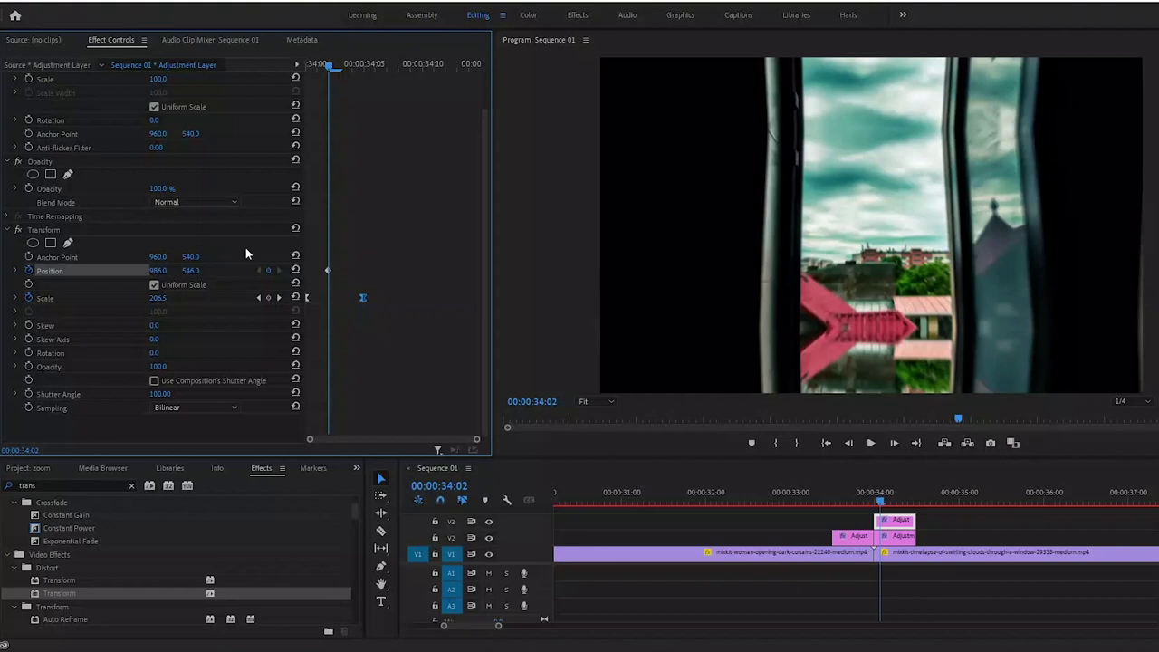
Add slightly shifted Transform Position keyframes on each frame from 00:00:34:03 to 00:00:34:06, ending at 993, 548
key(Right)
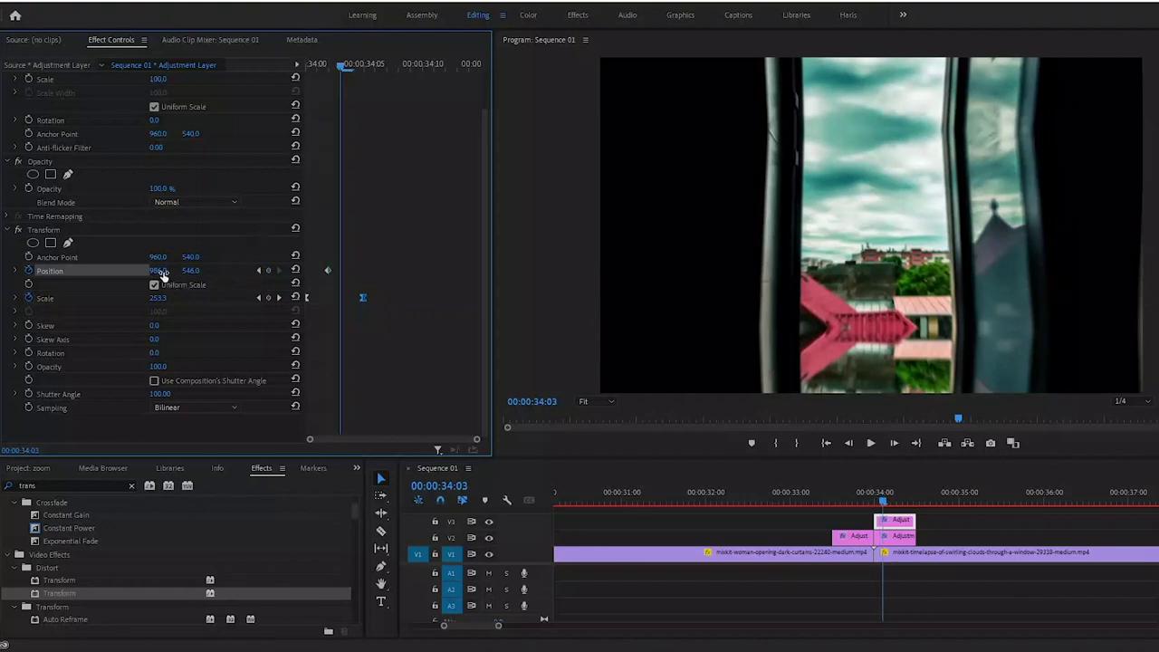
mouse_move(158, 270)
mouse_down()
mouse_move(142, 270)
mouse_move(178, 270)
mouse_up()
key(Right)
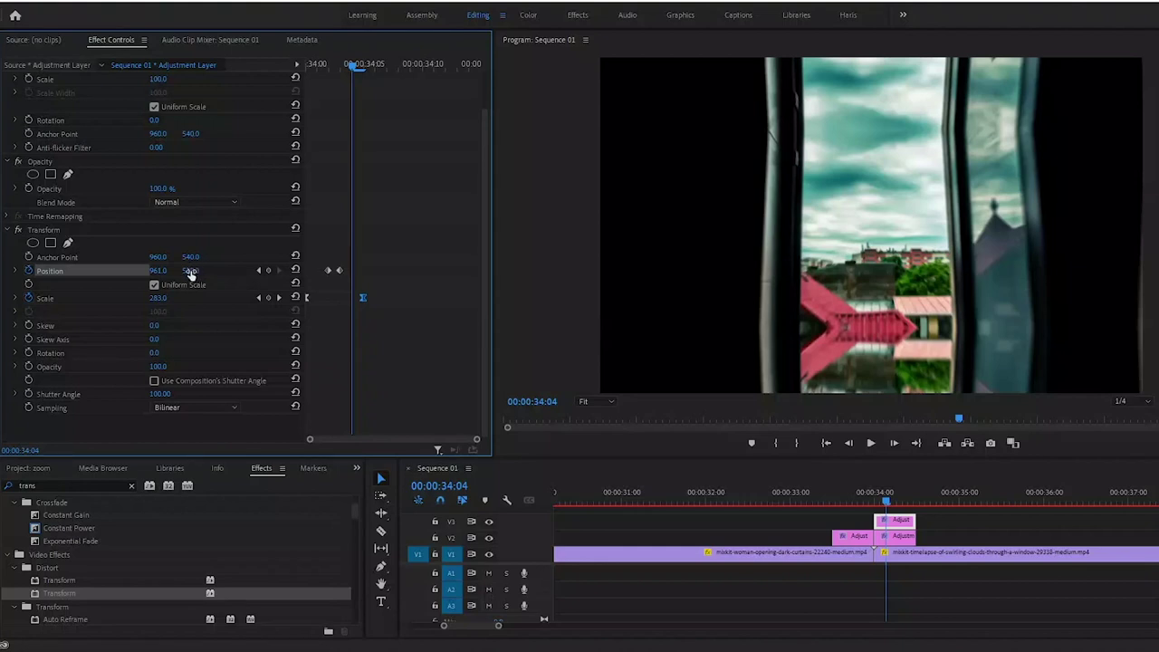
drag(190, 275, 149, 271)
key(Right)
drag(158, 271, 163, 271)
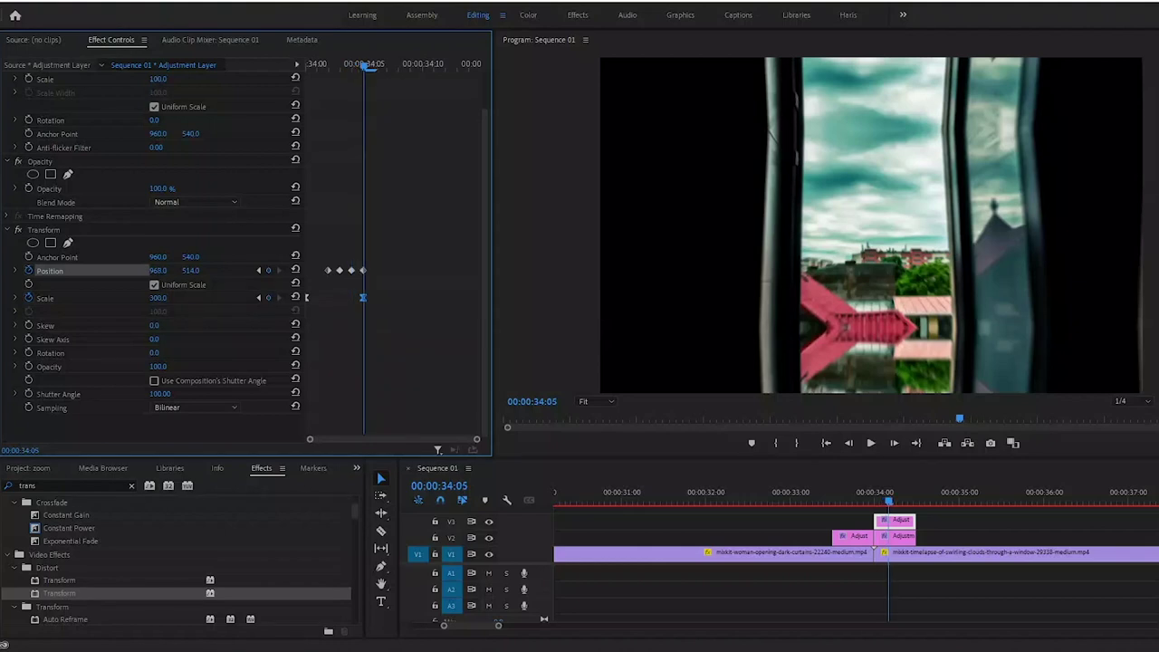
key(Right)
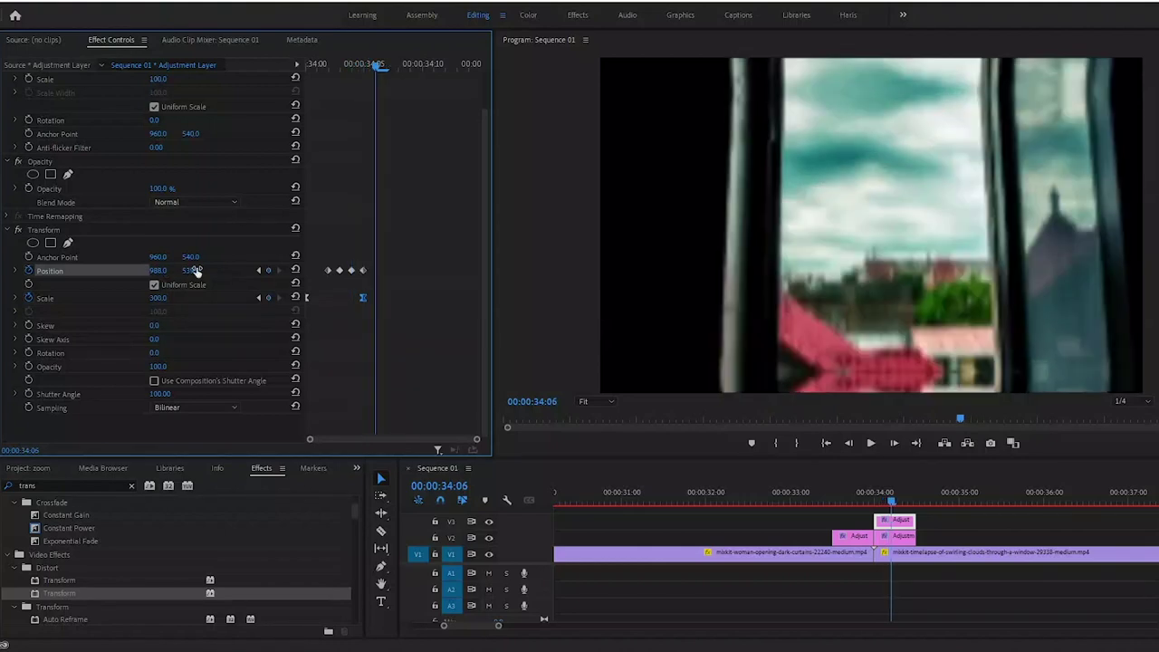
drag(163, 273, 173, 273)
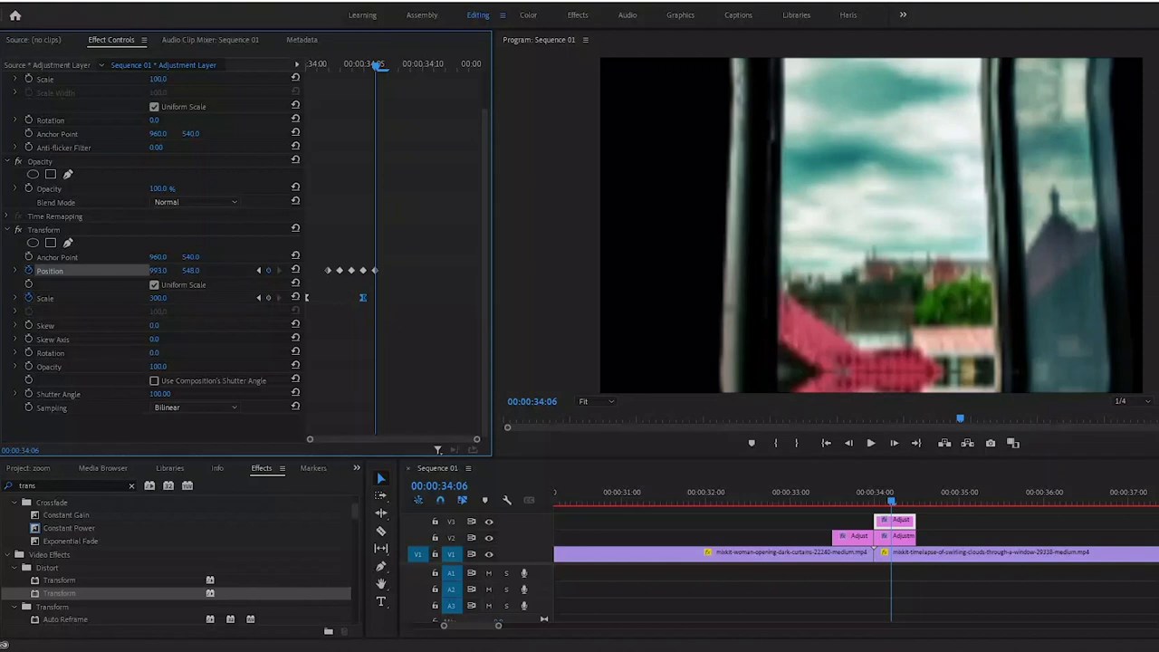